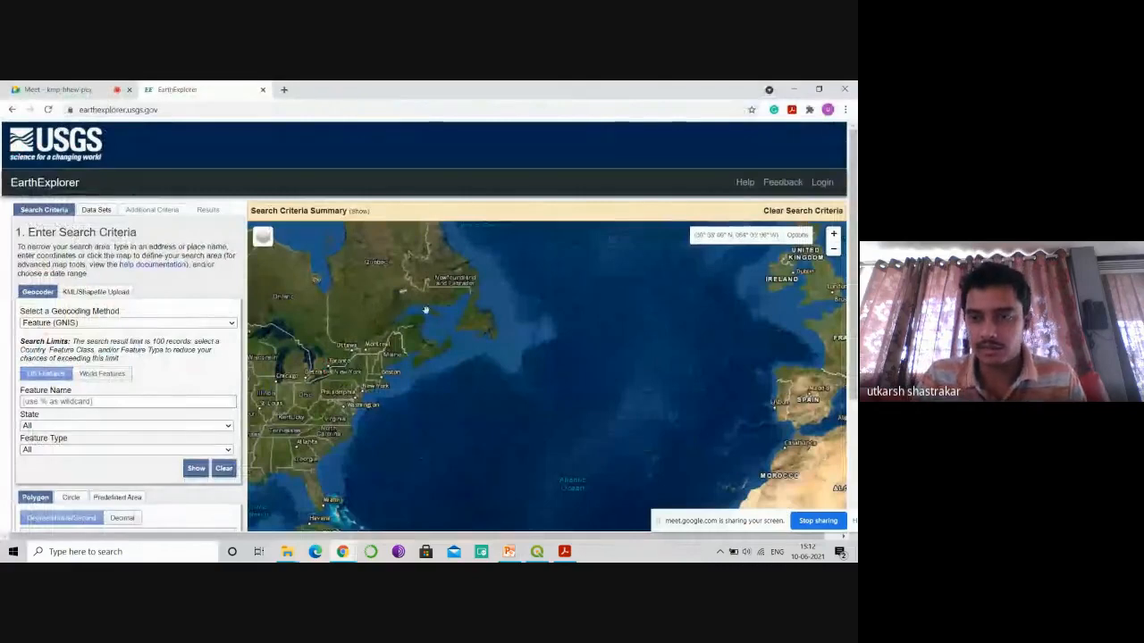
- Outline the Mumbai and Thane area on the map as a six-point search polygon
scroll(393, 311, down, 1)
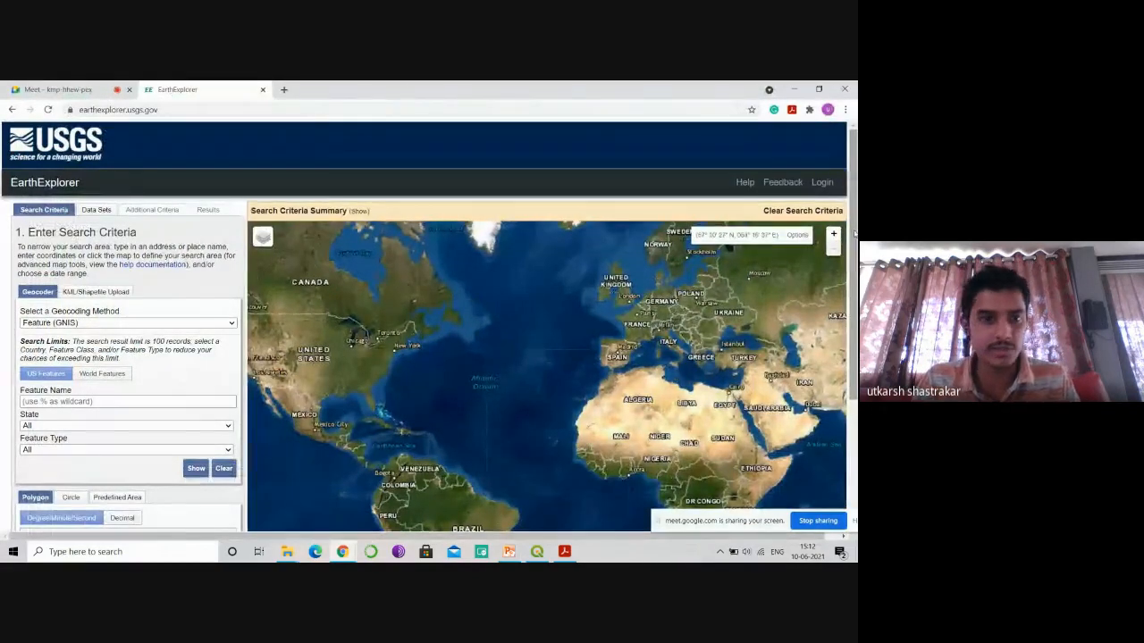
scroll(855, 232, down, 1)
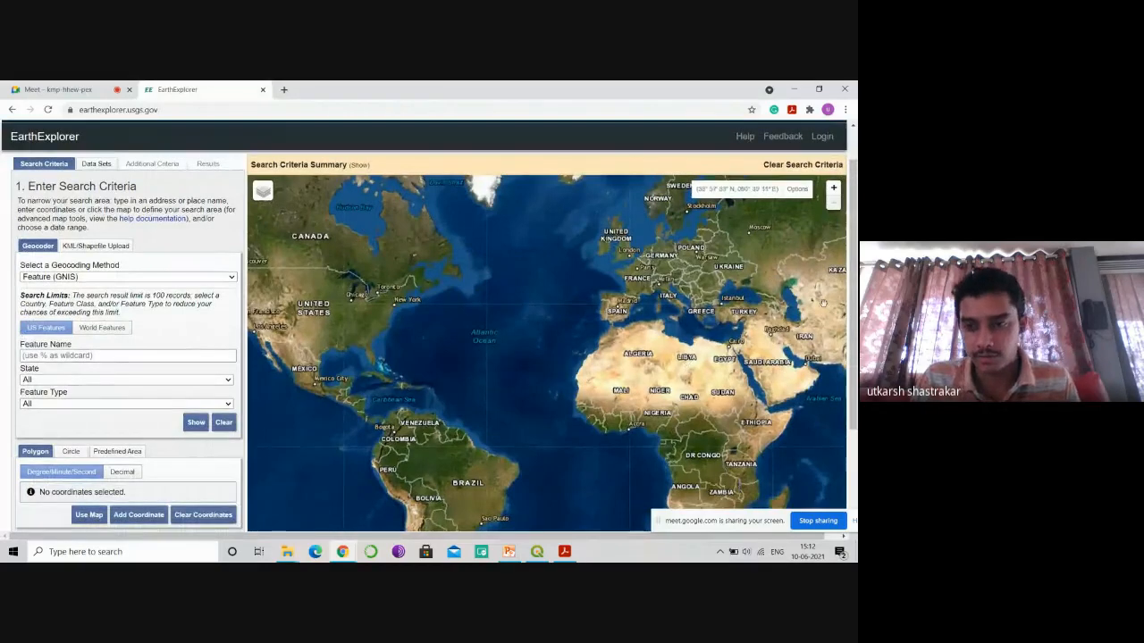
scroll(855, 236, down, 1)
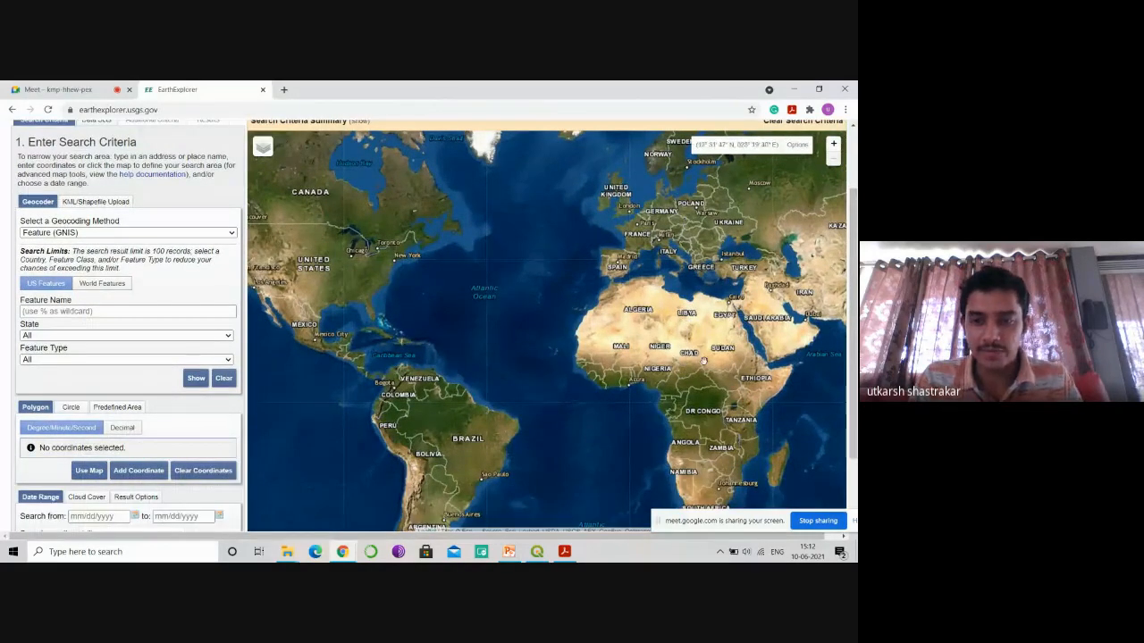
drag(706, 364, 465, 305)
drag(559, 294, 531, 338)
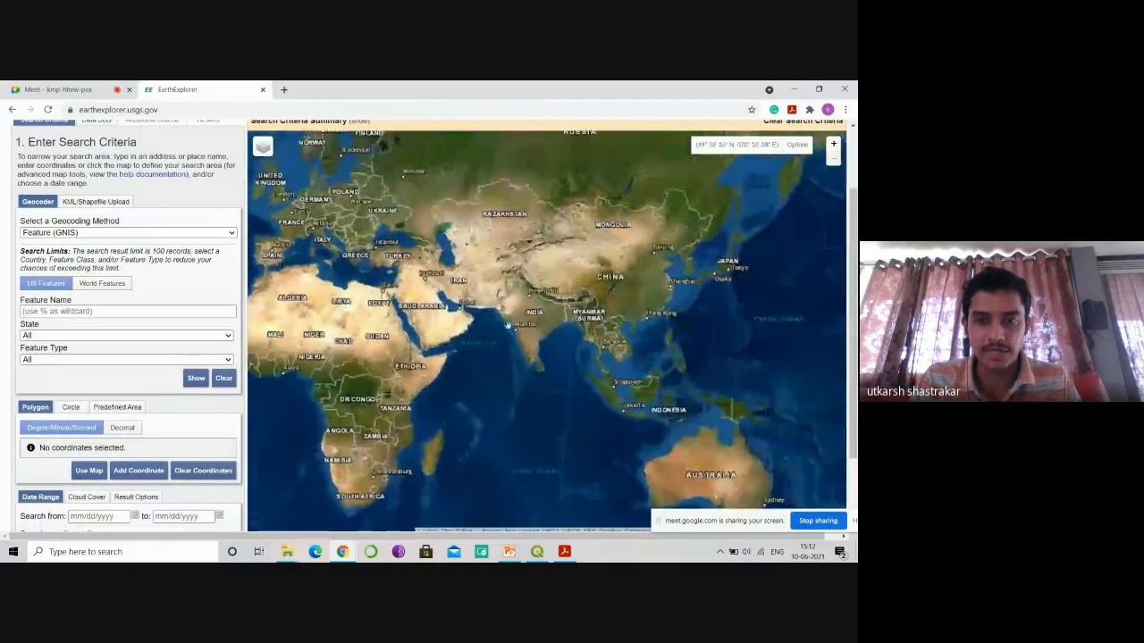
scroll(533, 339, up, 3)
scroll(532, 341, up, 1)
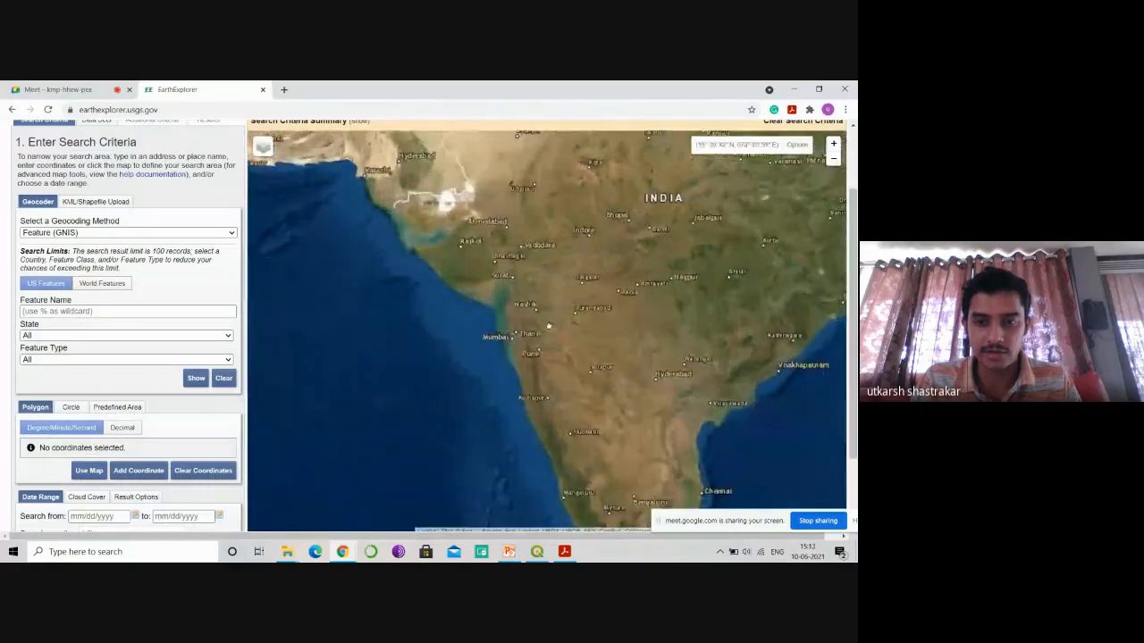
scroll(503, 344, up, 2)
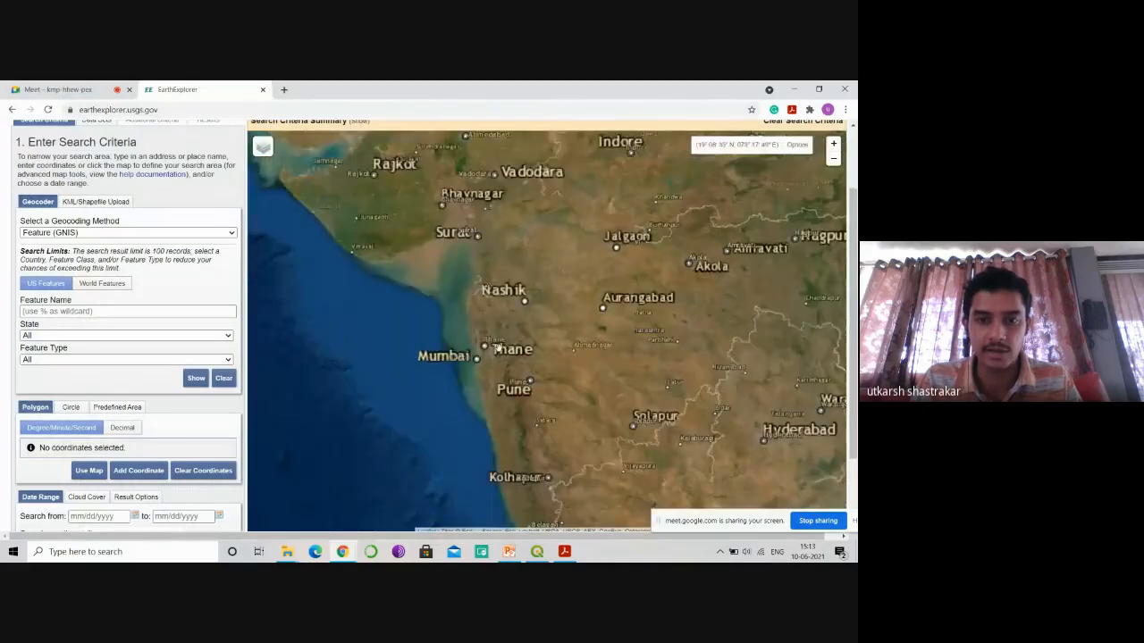
scroll(459, 321, up, 1)
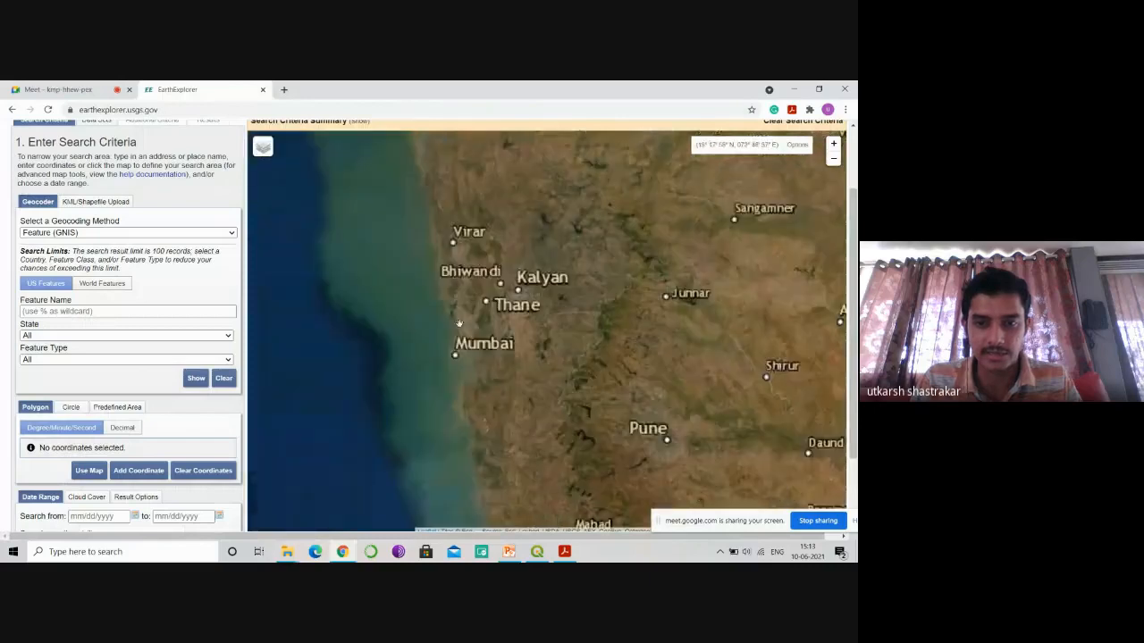
click(405, 278)
click(456, 255)
click(500, 262)
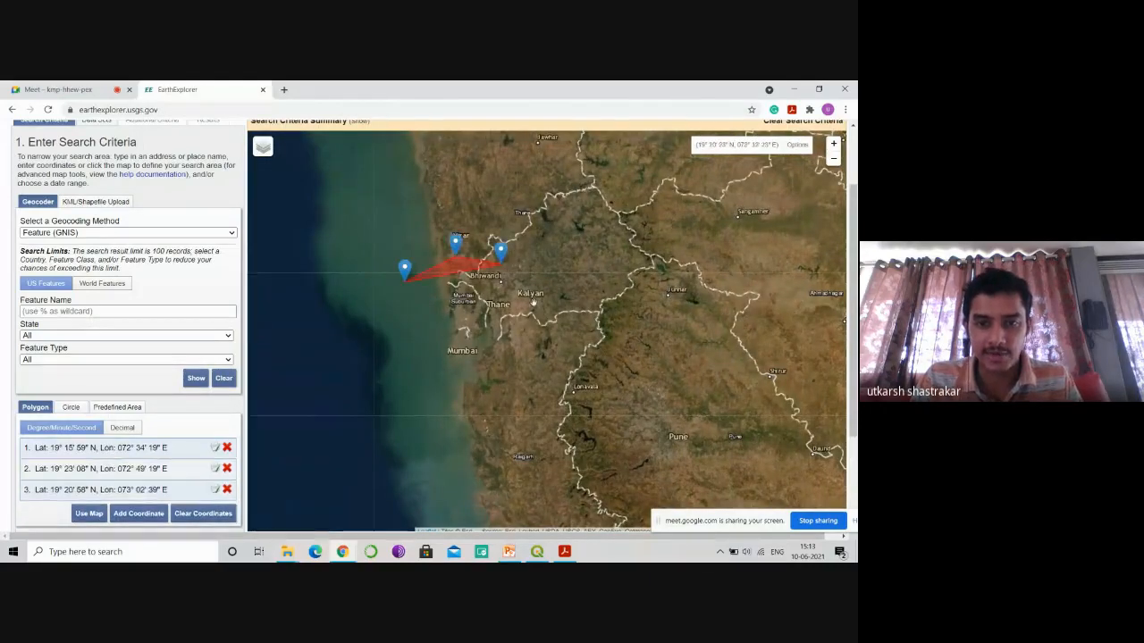
click(513, 360)
click(449, 364)
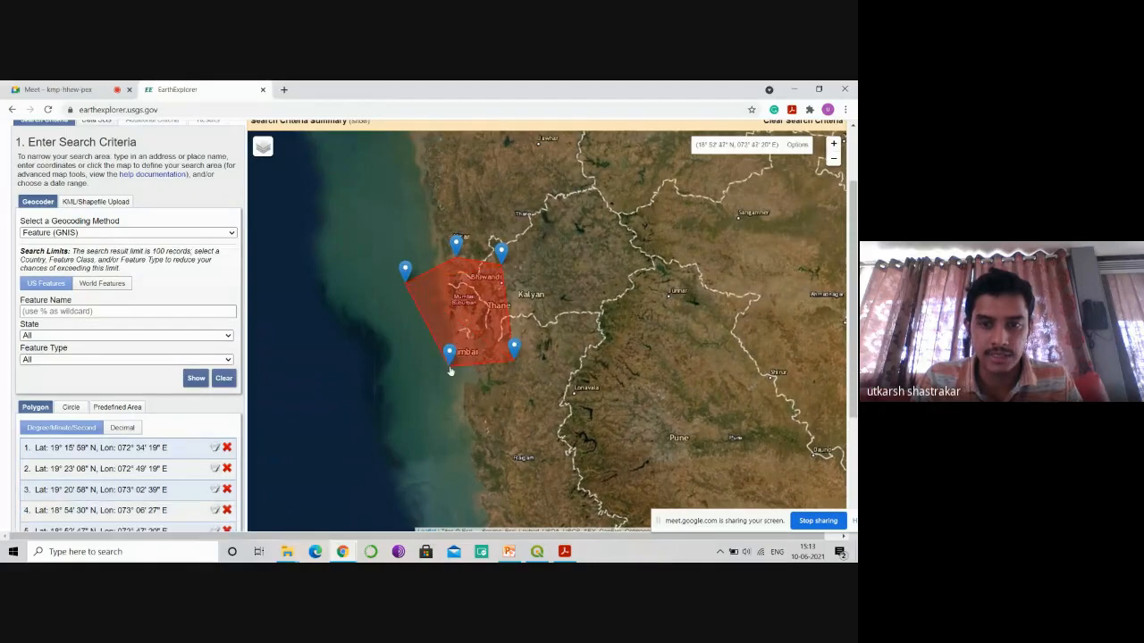
click(413, 351)
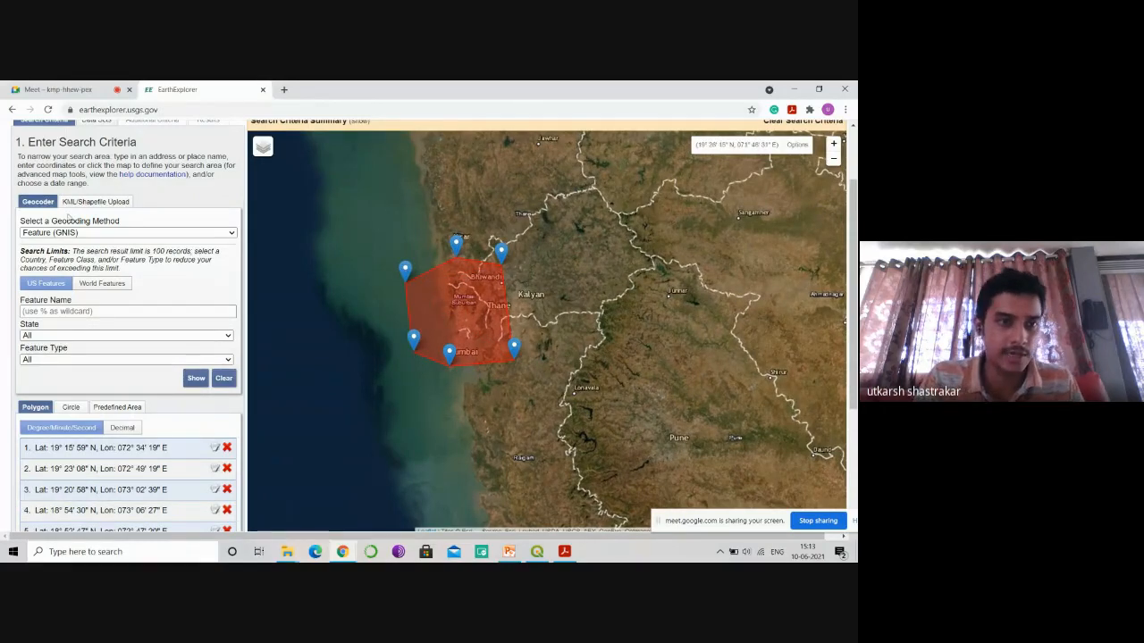
- Select the Landsat 8 OLI/TIRS C1 Level-1 data set under Landsat Collection 1 Level-1 and accept the data set message
scroll(89, 205, up, 1)
click(95, 175)
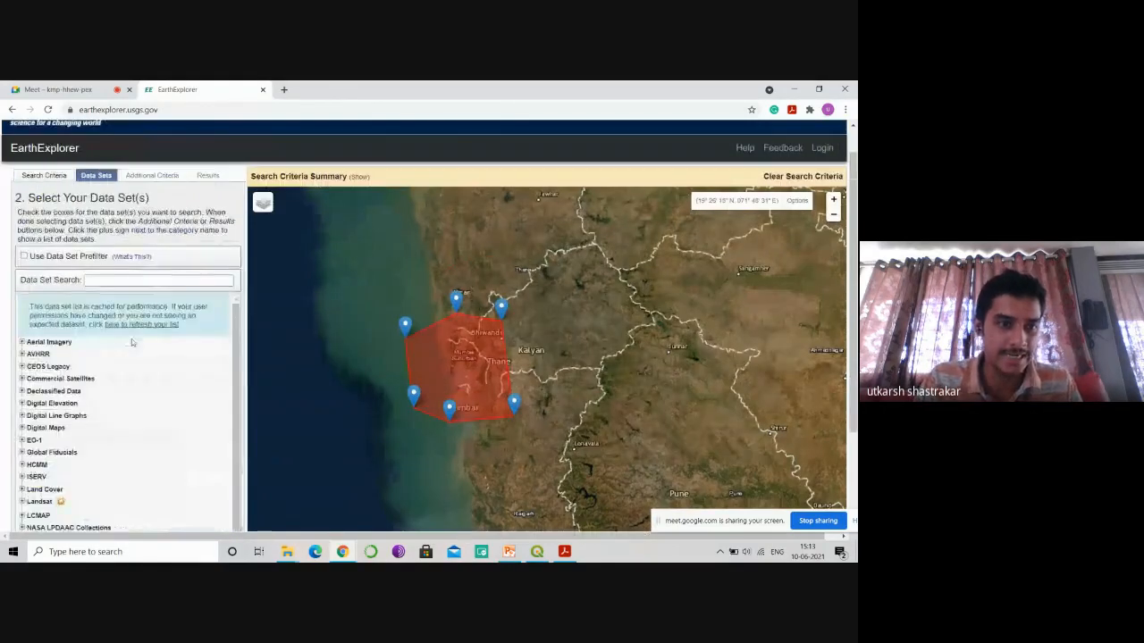
scroll(131, 340, down, 1)
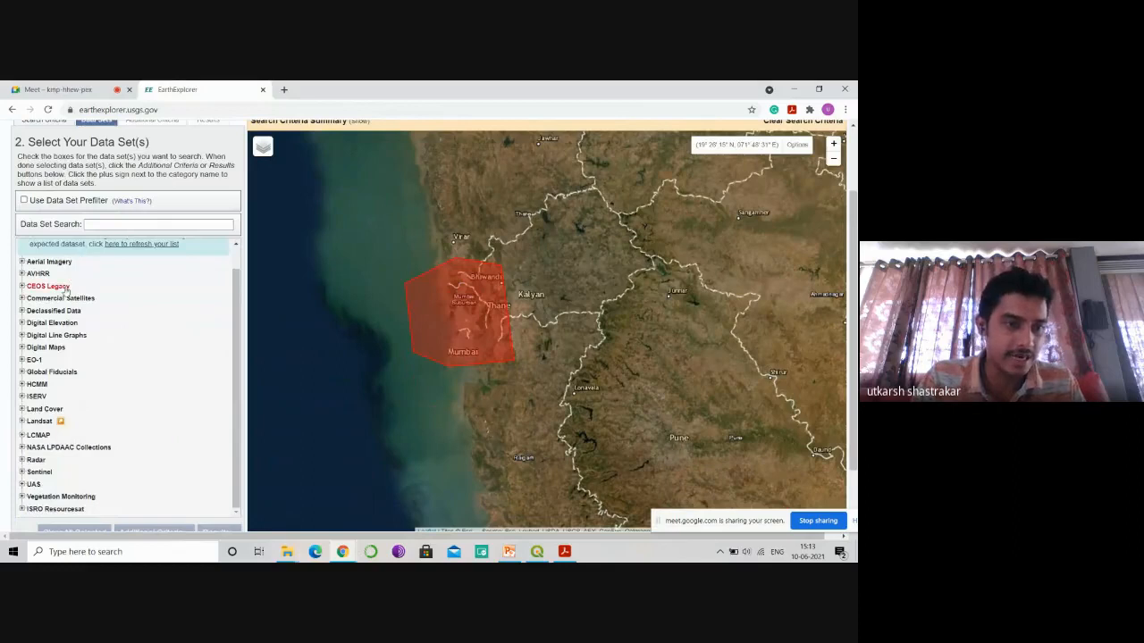
scroll(71, 410, down, 1)
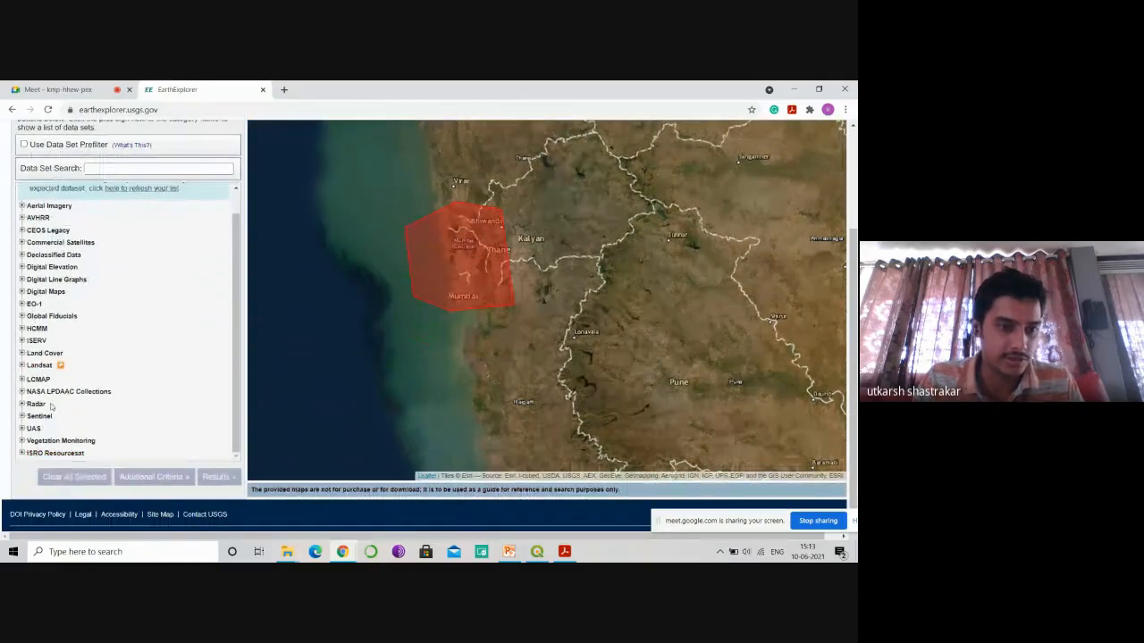
scroll(54, 284, up, 1)
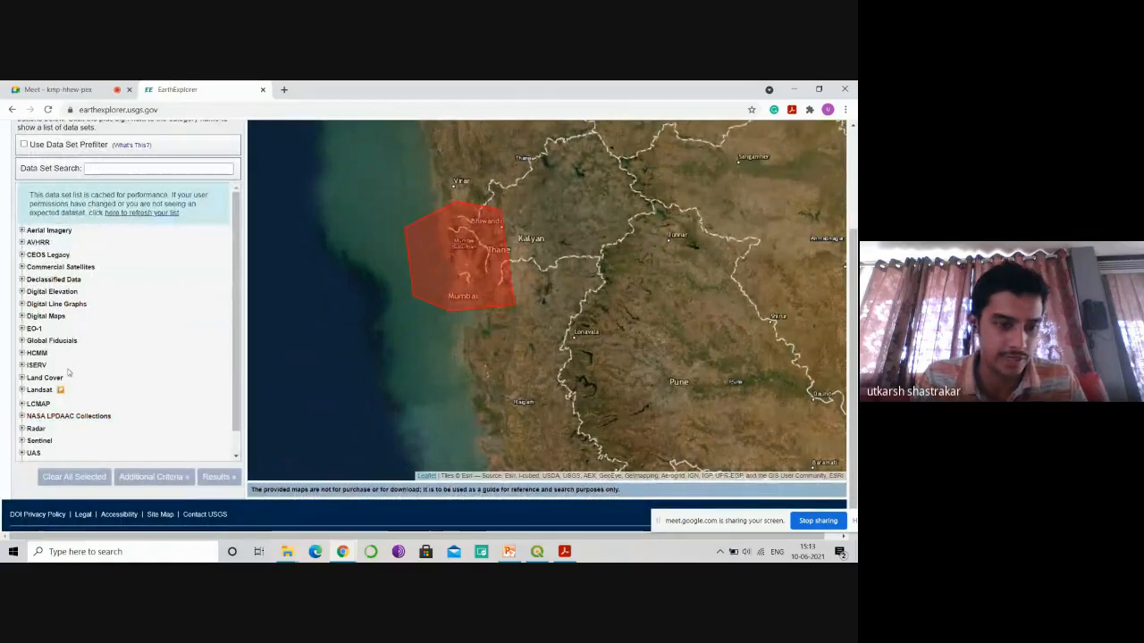
scroll(43, 379, down, 1)
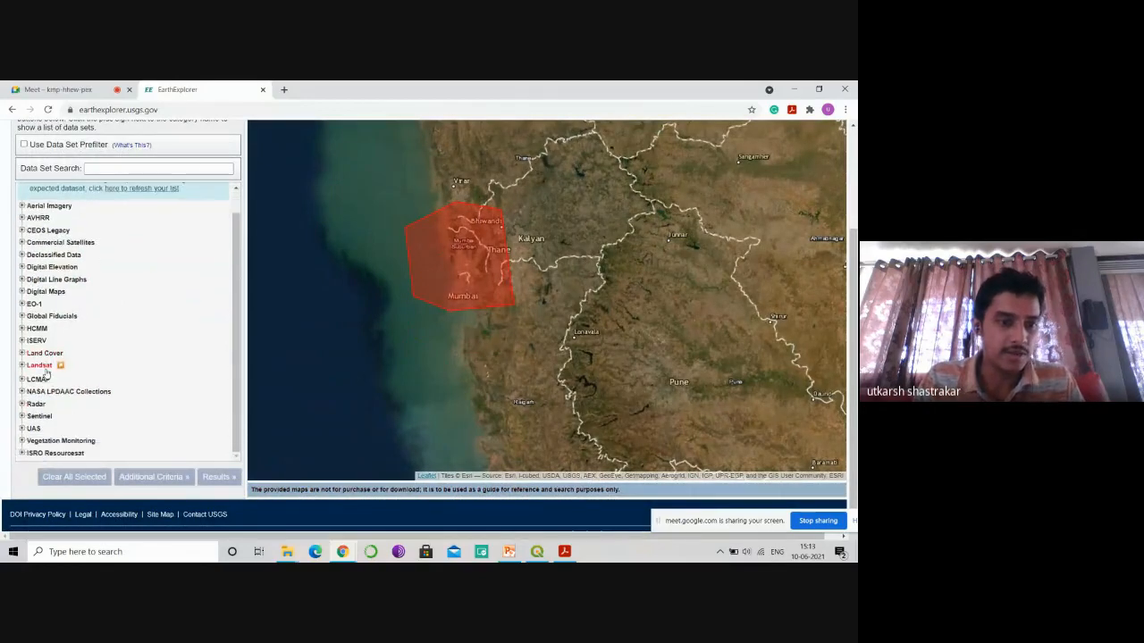
click(40, 366)
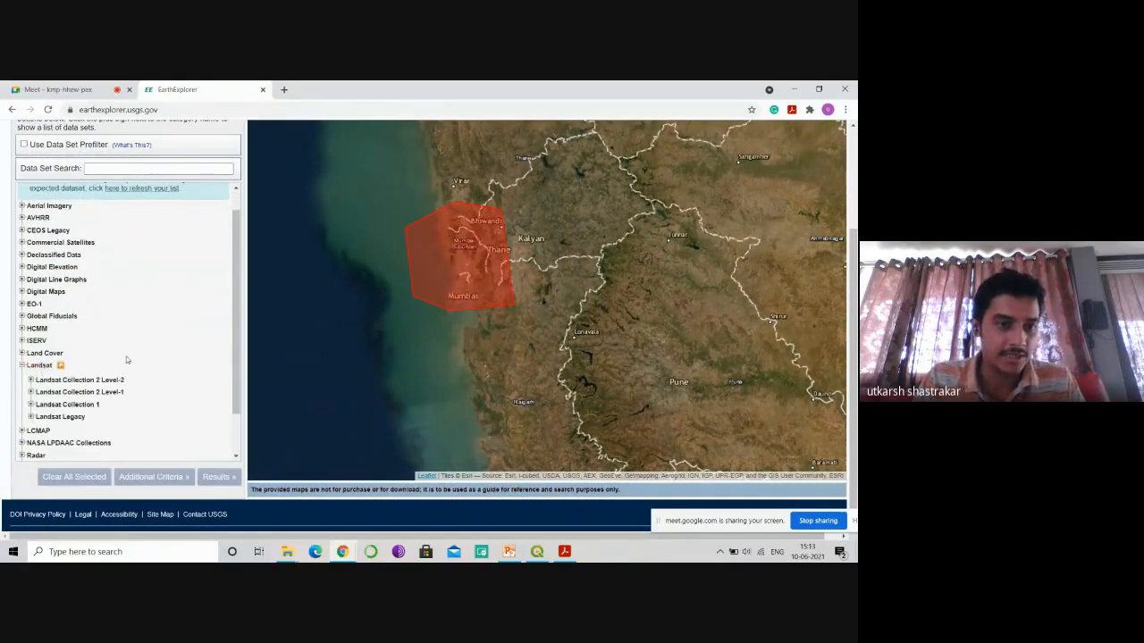
click(70, 405)
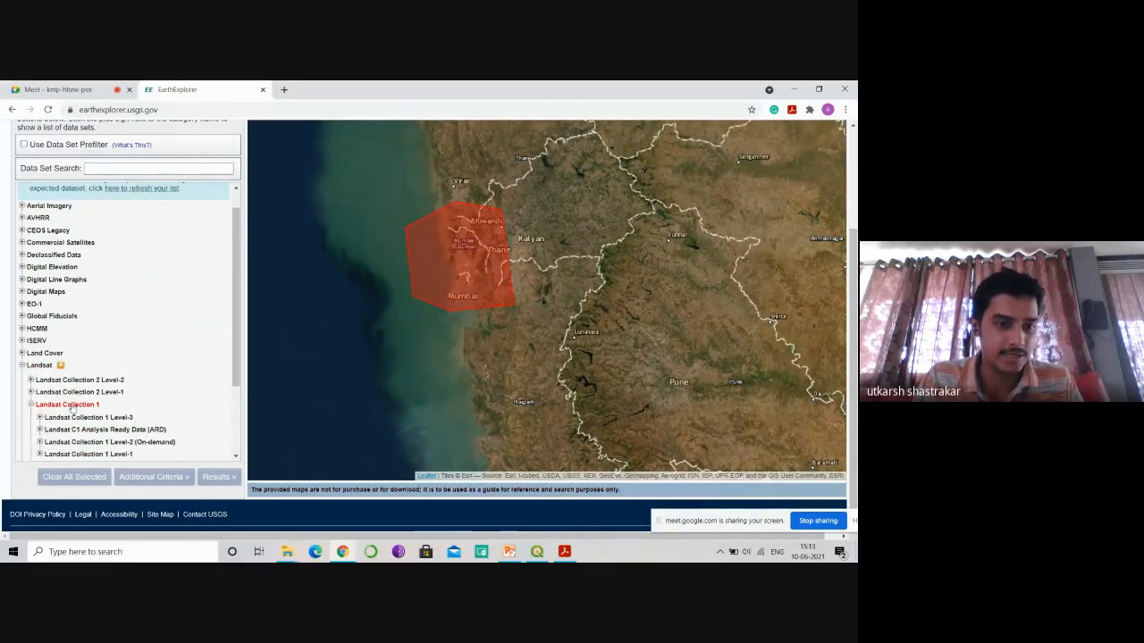
scroll(116, 397, down, 2)
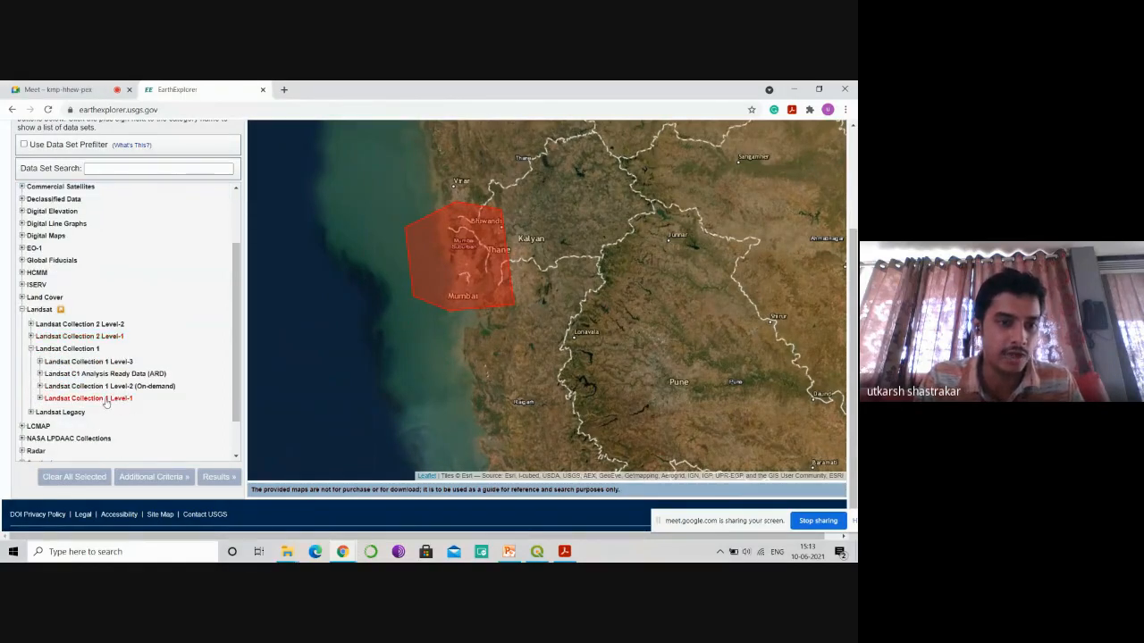
click(105, 398)
scroll(86, 379, down, 2)
click(56, 355)
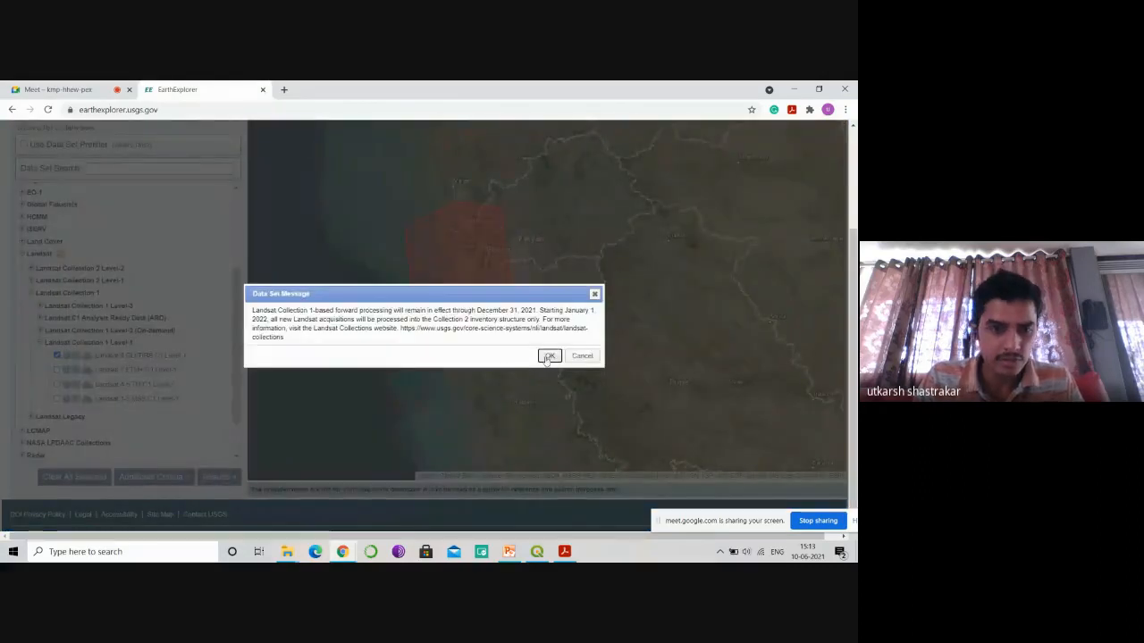
click(547, 357)
- Run the search and browse the Landsat 8 results down to the scenes acquired 2021-04-15
click(219, 476)
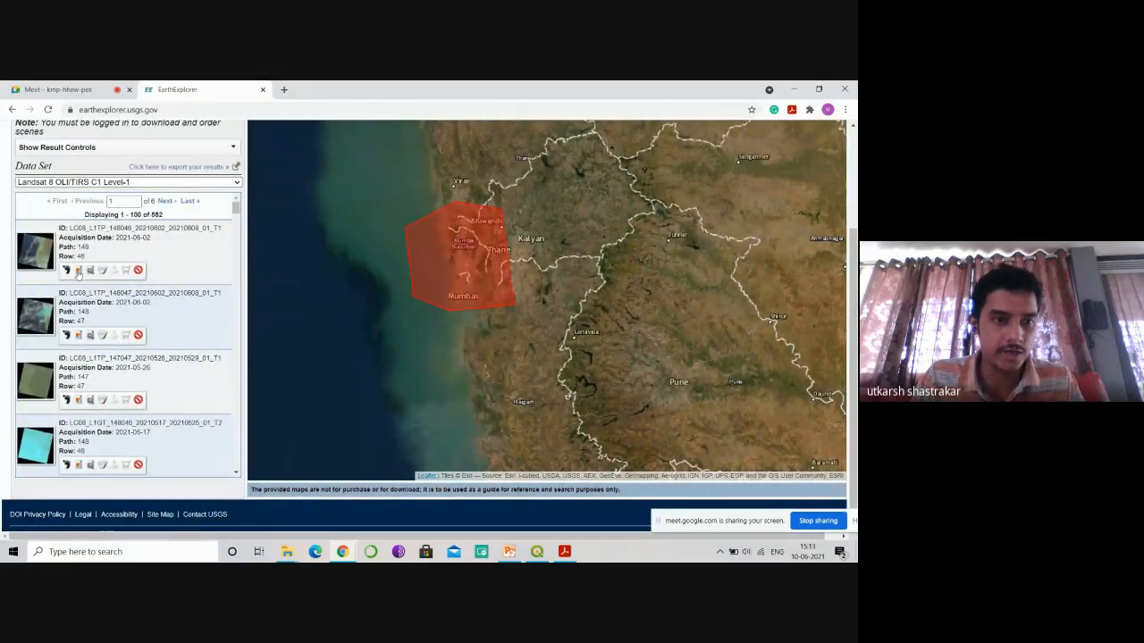
scroll(81, 350, down, 5)
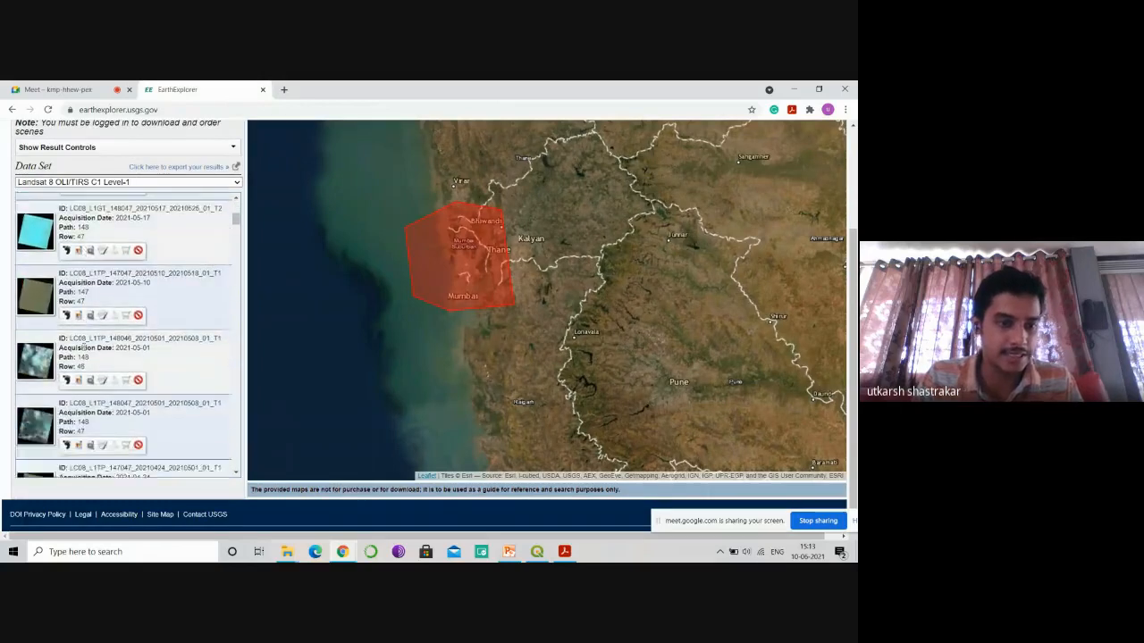
scroll(84, 348, down, 3)
scroll(74, 447, down, 3)
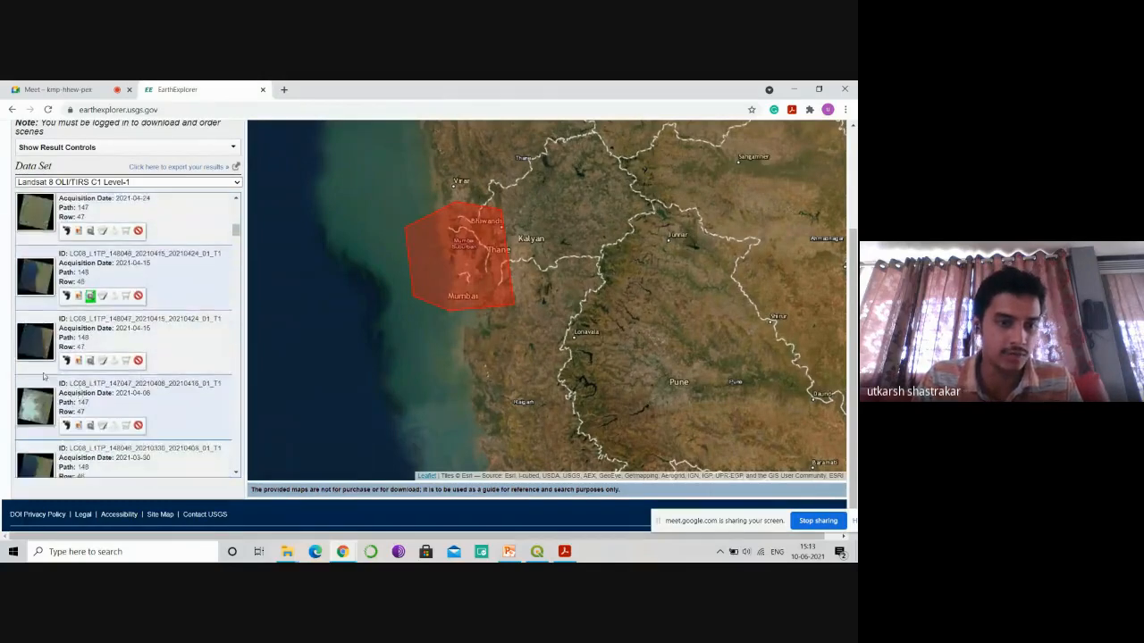
- View the metadata of the 2021-04-15 scene at path 148, row 47, and overlay its browse image on the map
click(101, 361)
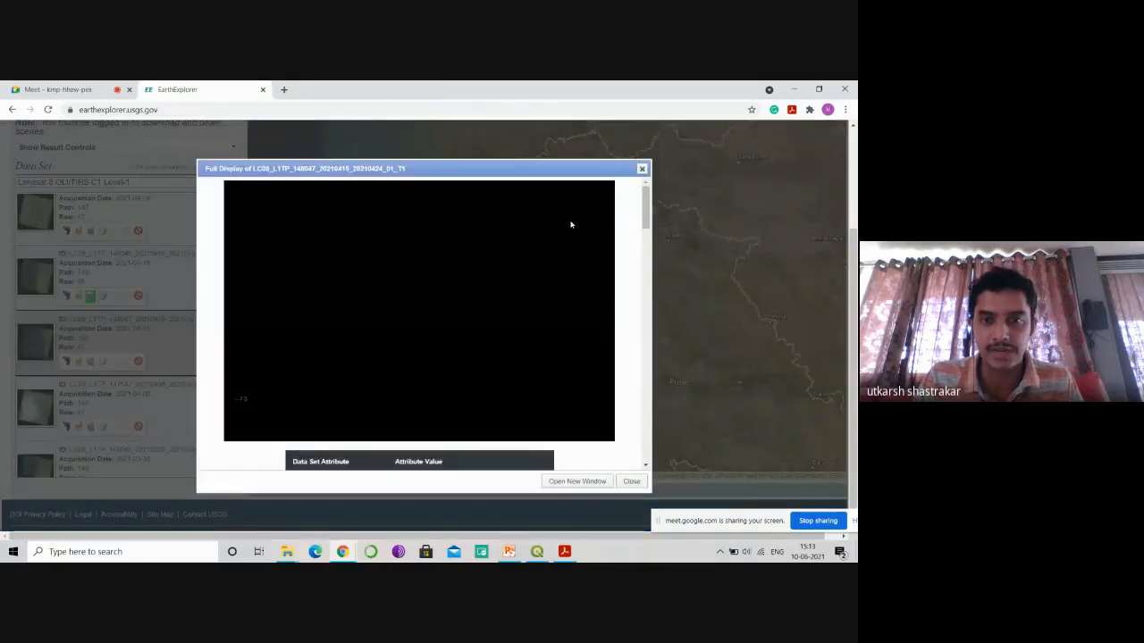
click(642, 169)
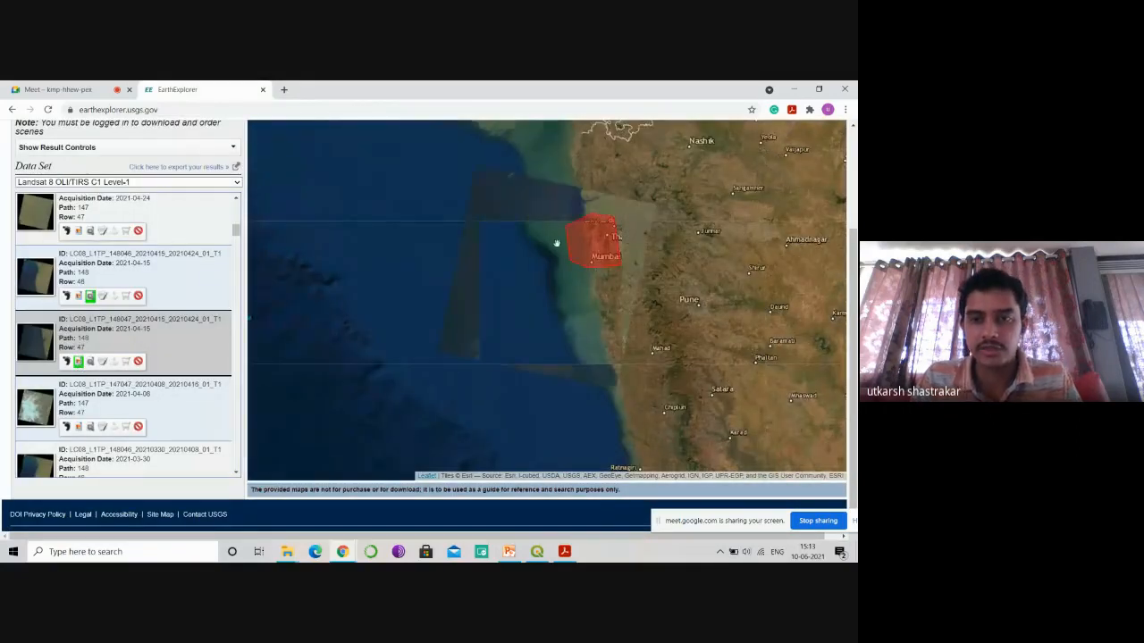
scroll(594, 239, up, 1)
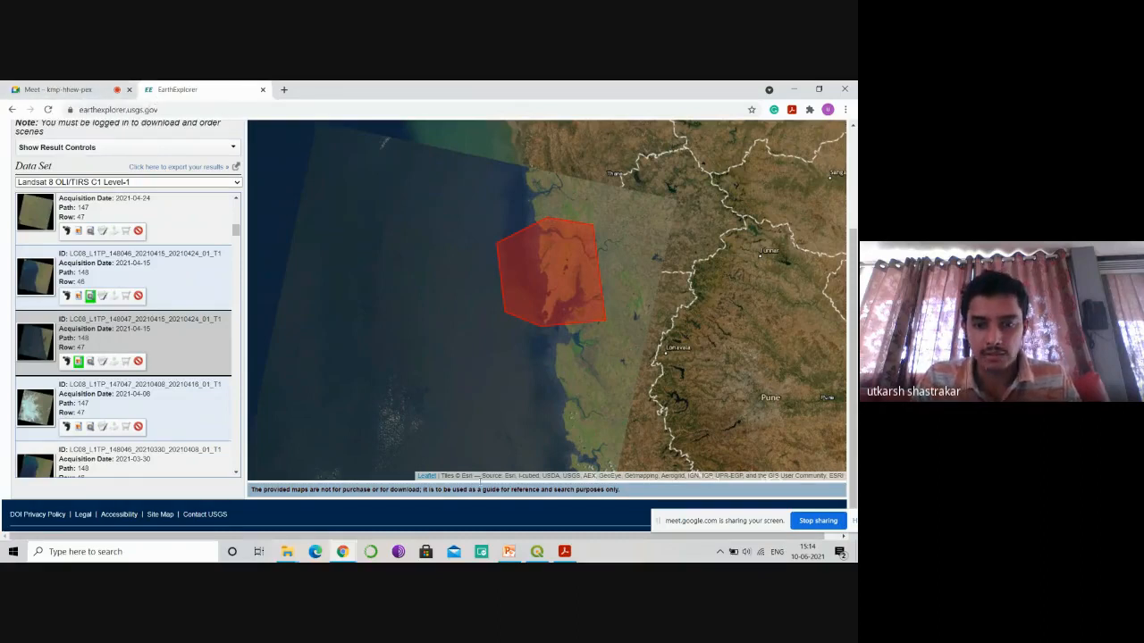
- Switch to QGIS and move the screen-sharing bar clear of the coordinate and projection read-outs
click(537, 552)
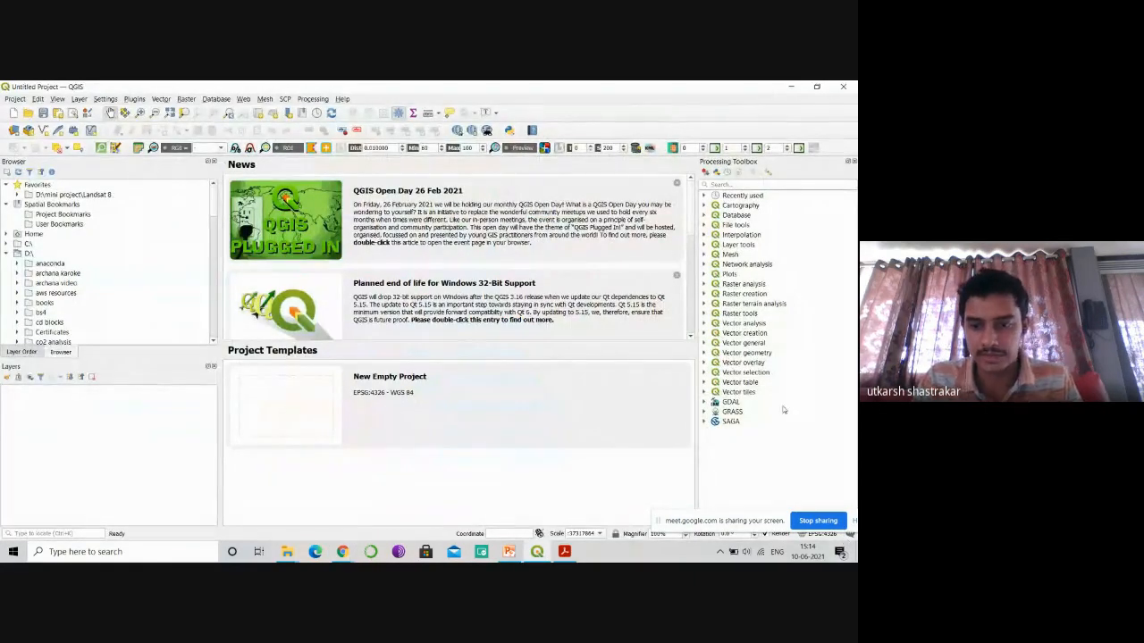
drag(745, 520, 753, 498)
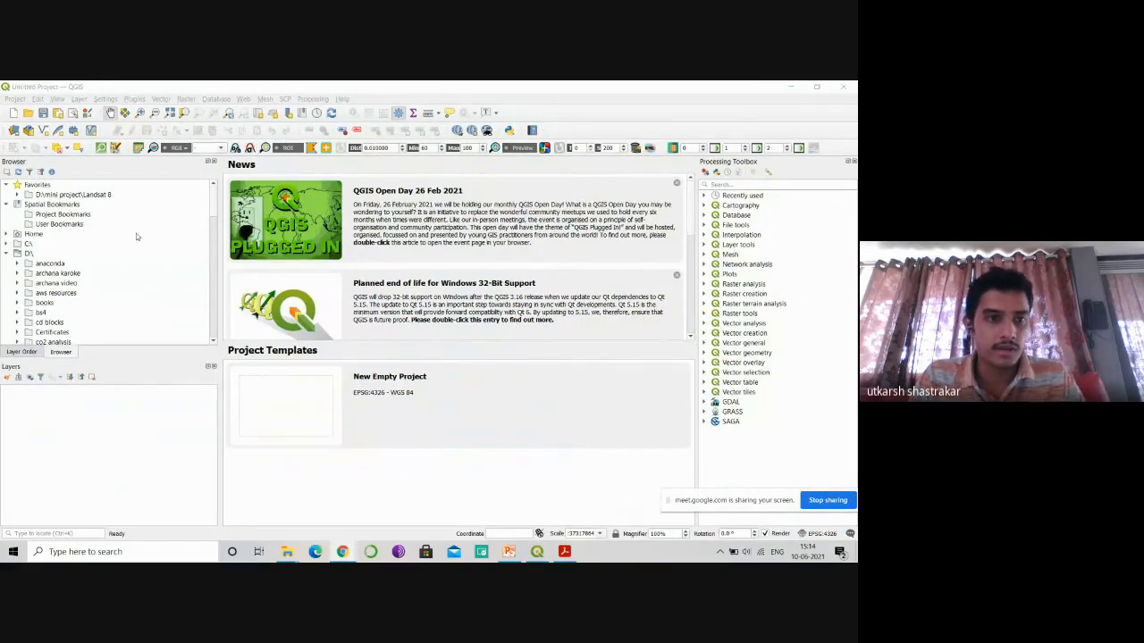
click(210, 204)
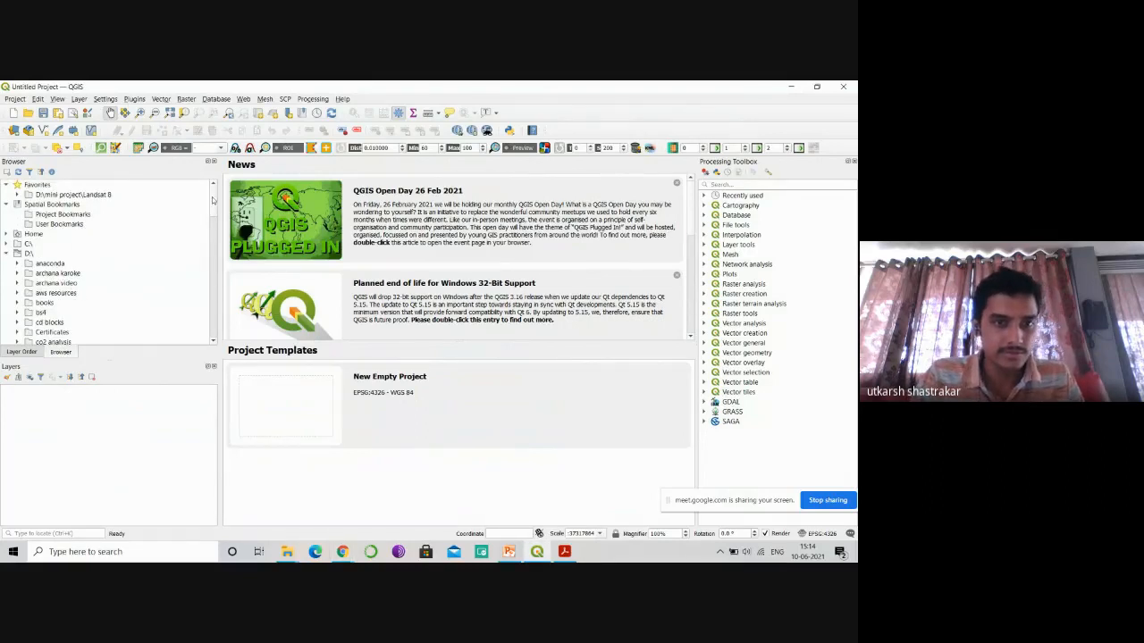
mouse_move(212, 200)
mouse_down()
mouse_move(210, 255)
mouse_move(215, 200)
mouse_up()
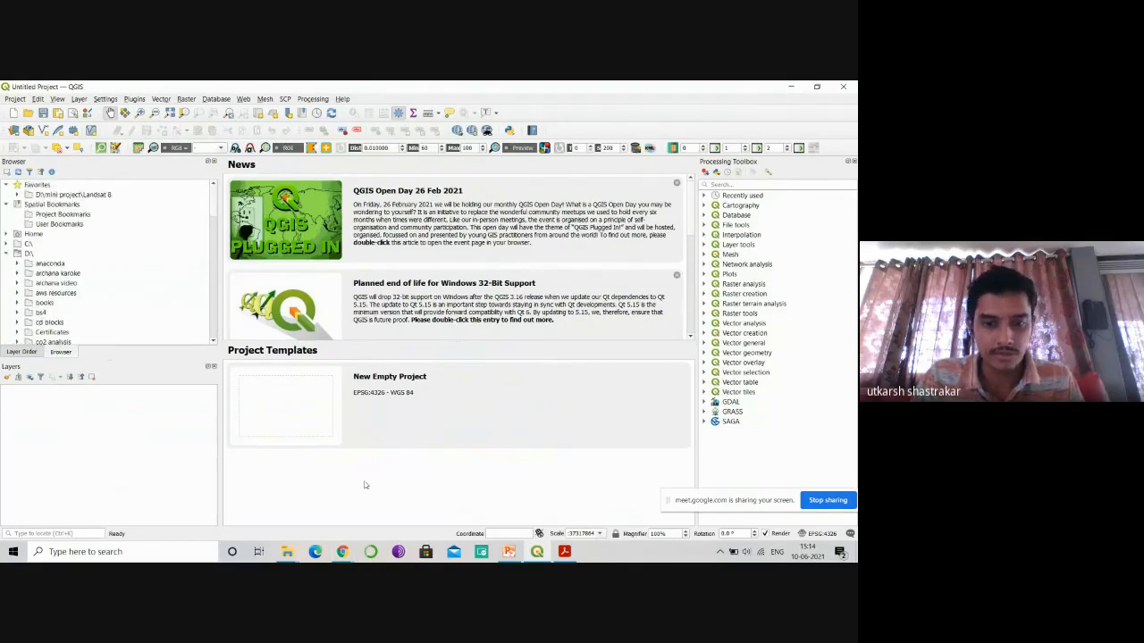
click(343, 552)
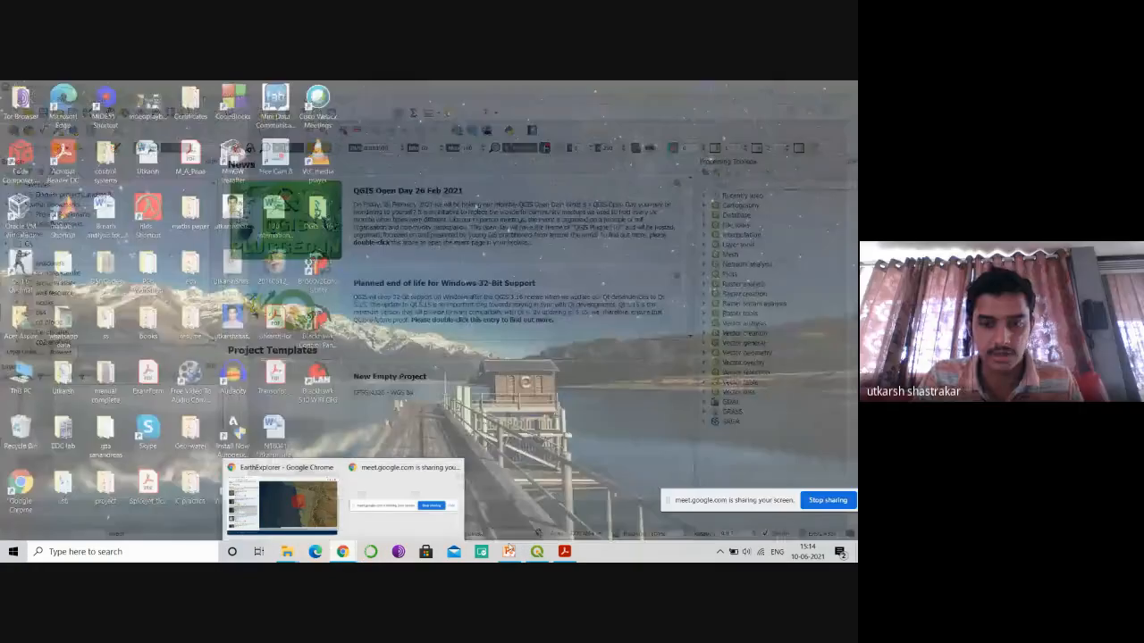
click(446, 525)
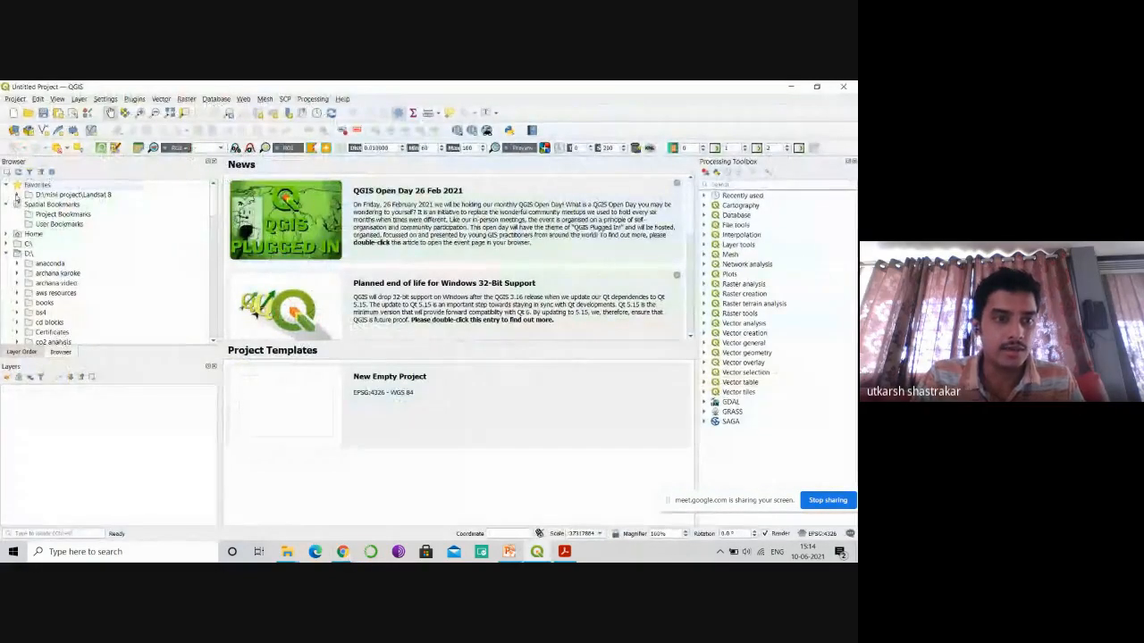
- Add band B1 of the LC08_L1TP_148047_20201224_20210310_02_T1 scene from the D:\mini project\Landsat 8 folder to the project as a layer
double_click(73, 194)
scroll(75, 257, down, 1)
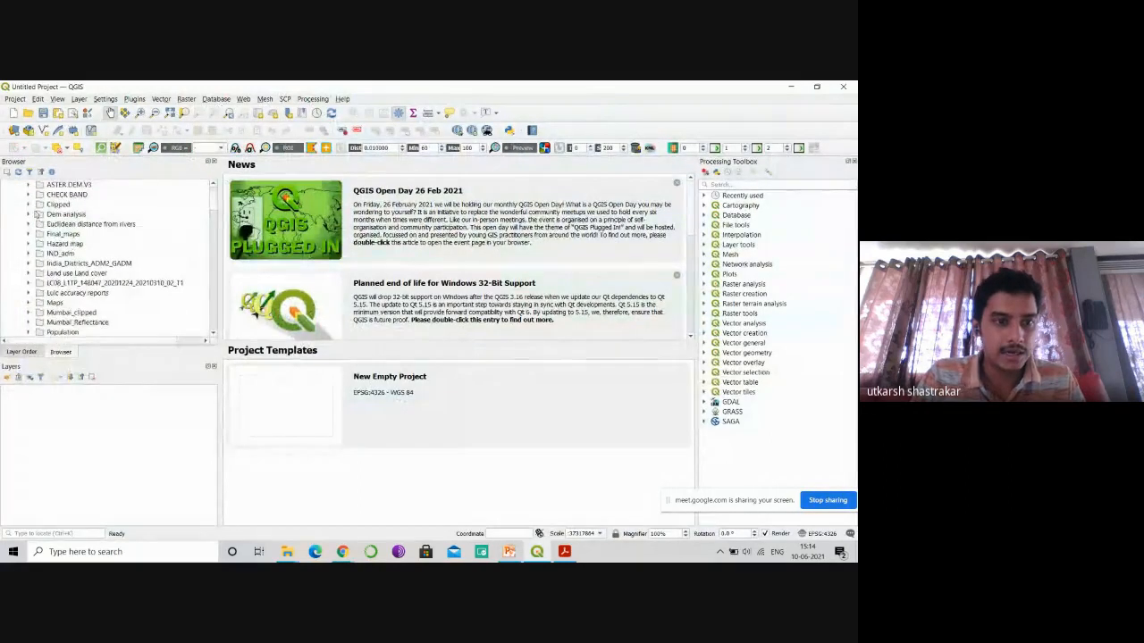
scroll(38, 215, up, 1)
scroll(29, 277, down, 1)
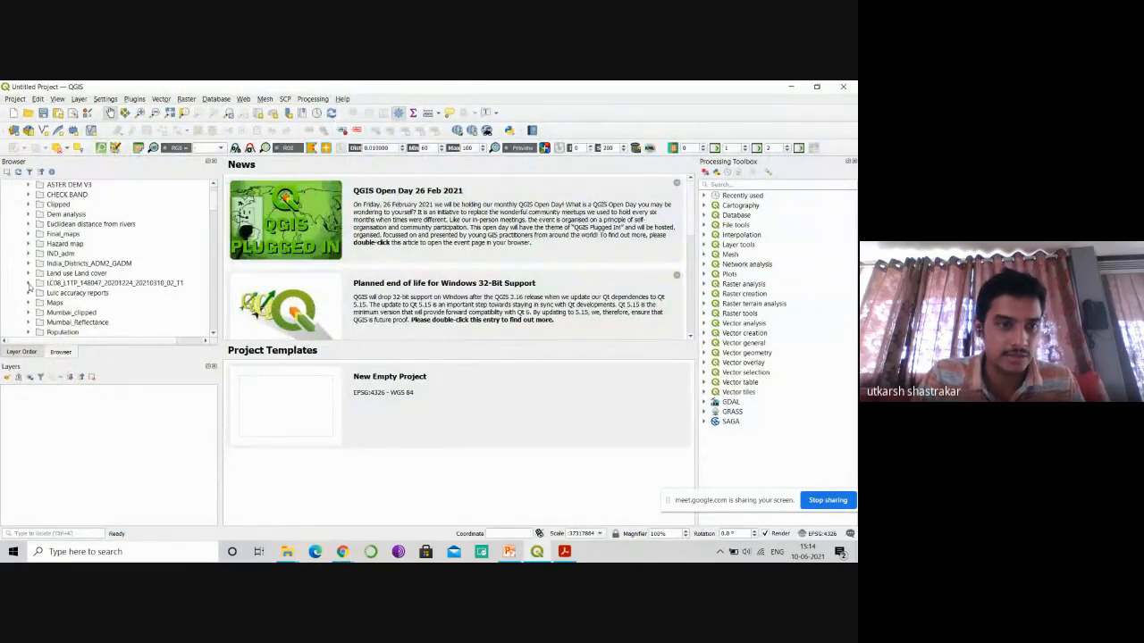
click(29, 283)
drag(77, 318, 59, 424)
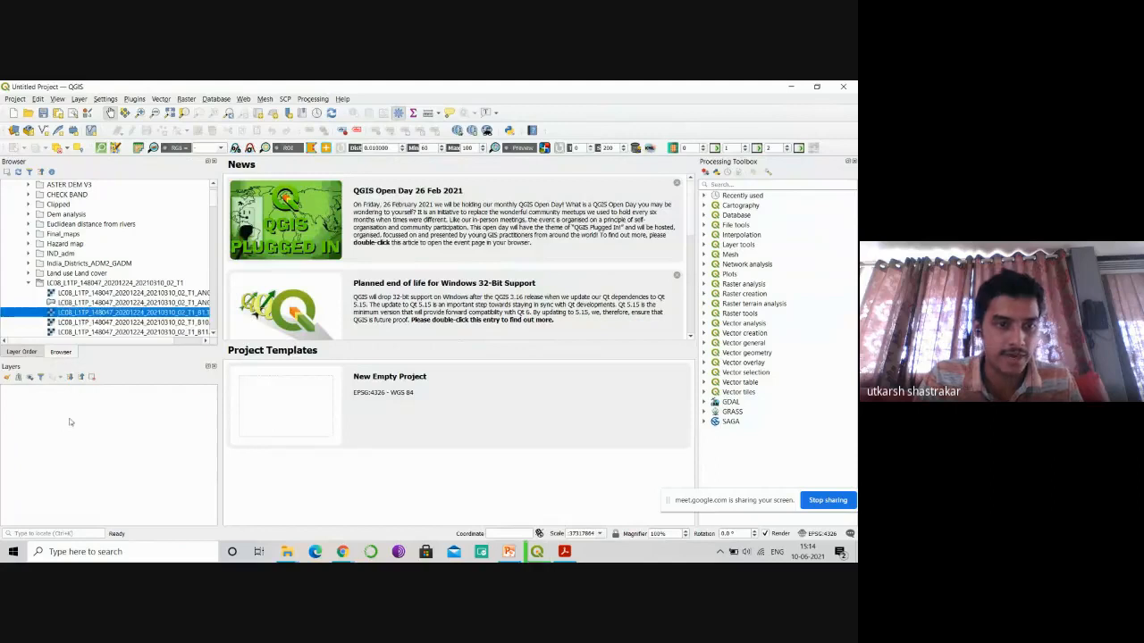
drag(531, 326, 491, 337)
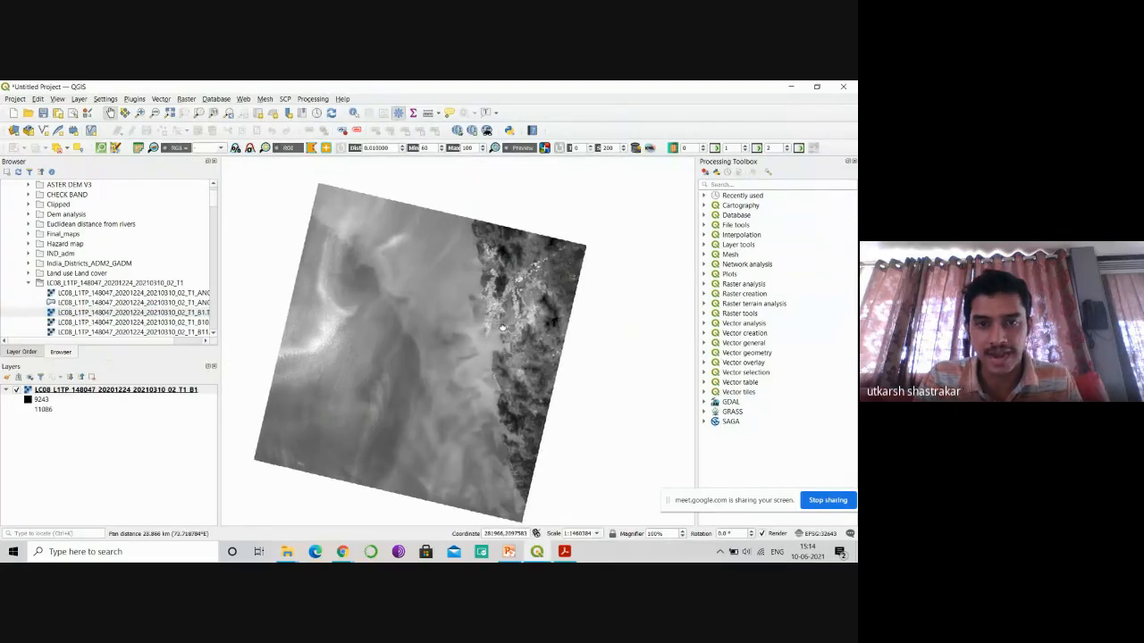
- Examine the Mumbai coastline and creek area in the B1 band at several closer scales
scroll(502, 314, up, 1)
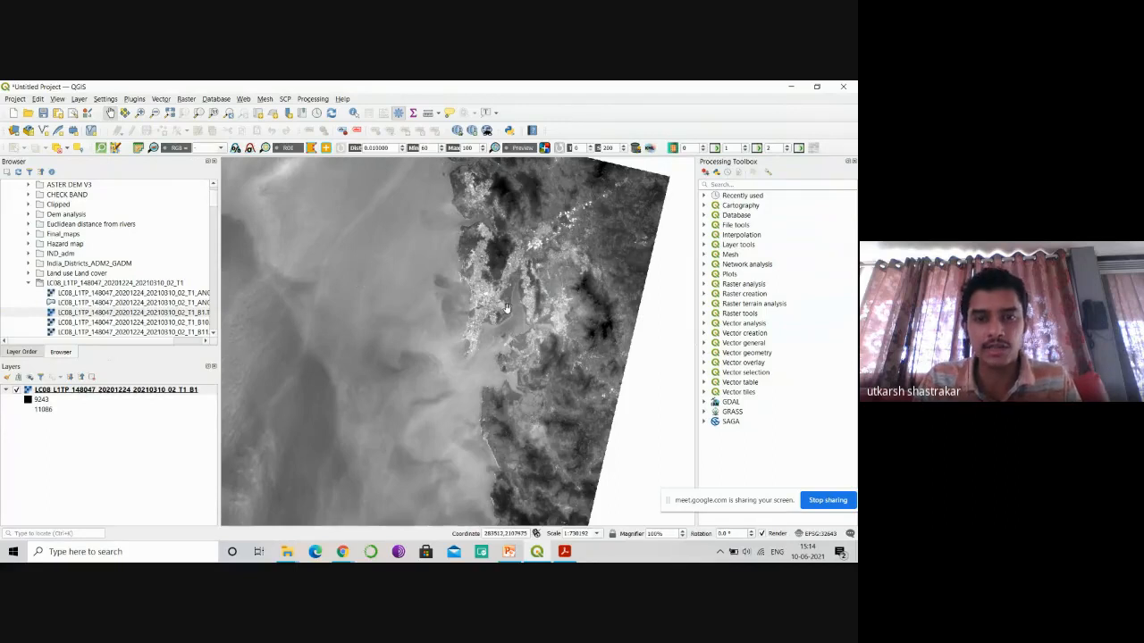
scroll(503, 300, up, 1)
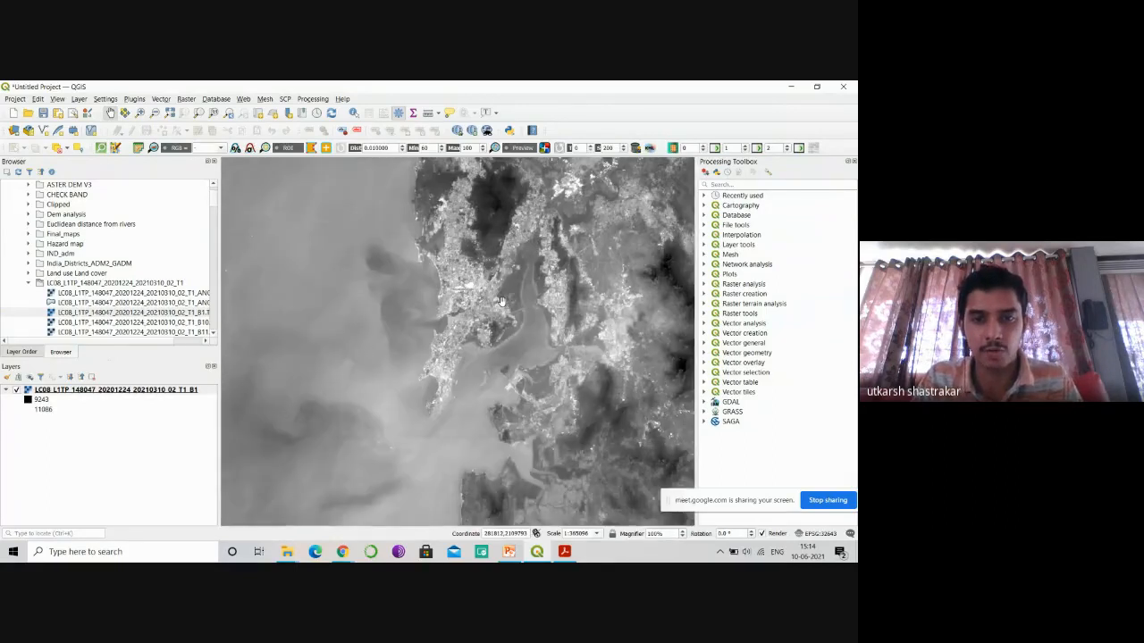
scroll(504, 297, down, 1)
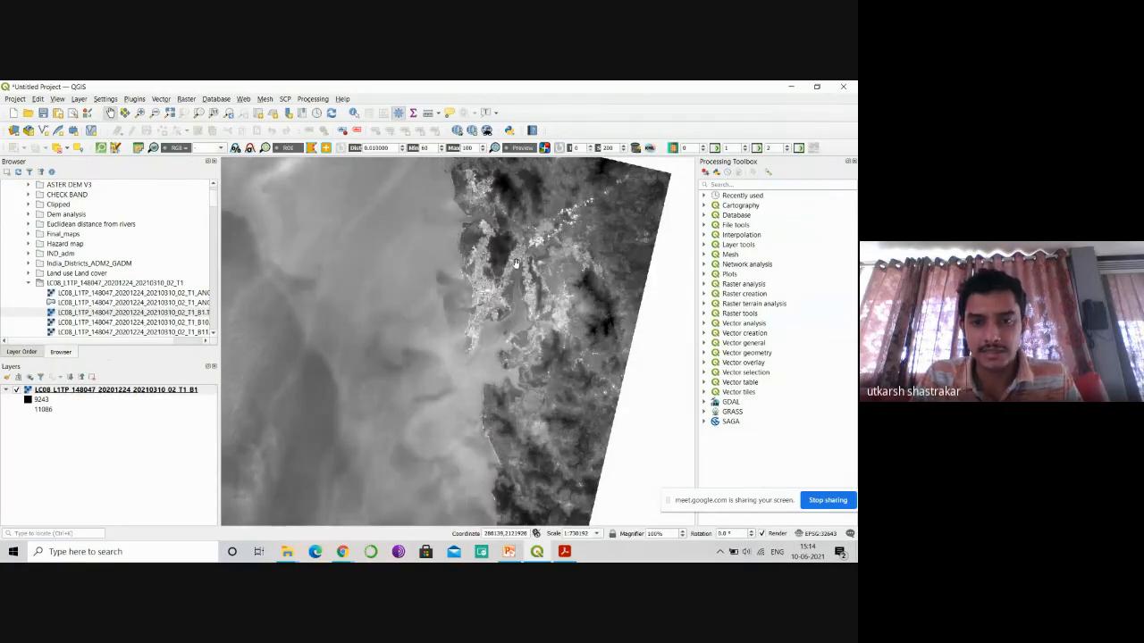
scroll(515, 263, up, 1)
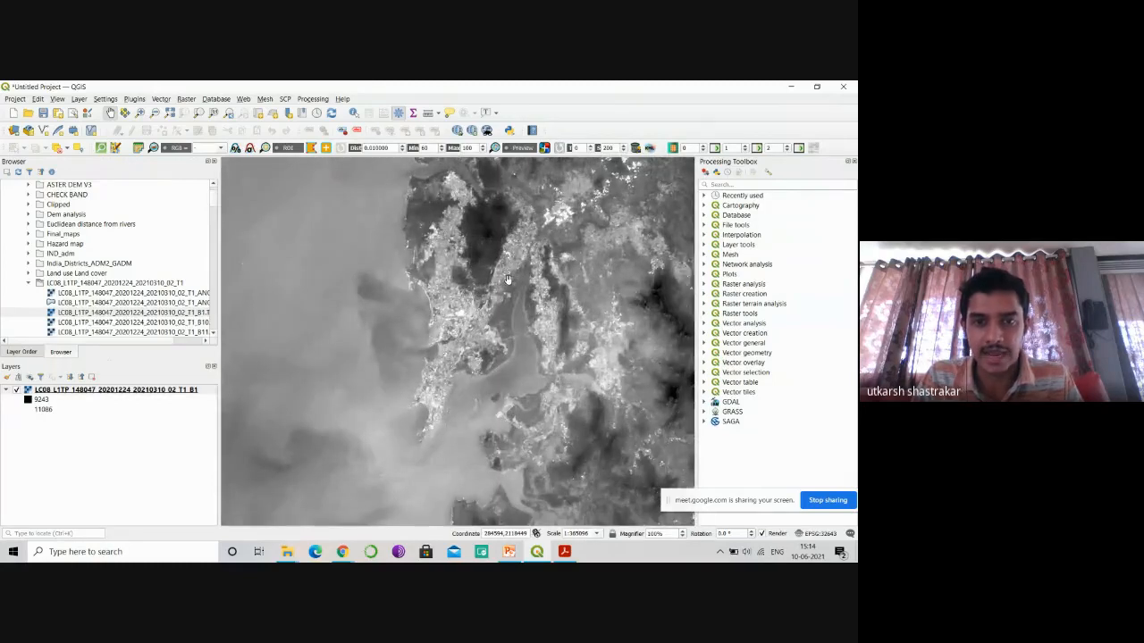
scroll(507, 280, up, 1)
drag(507, 280, 460, 295)
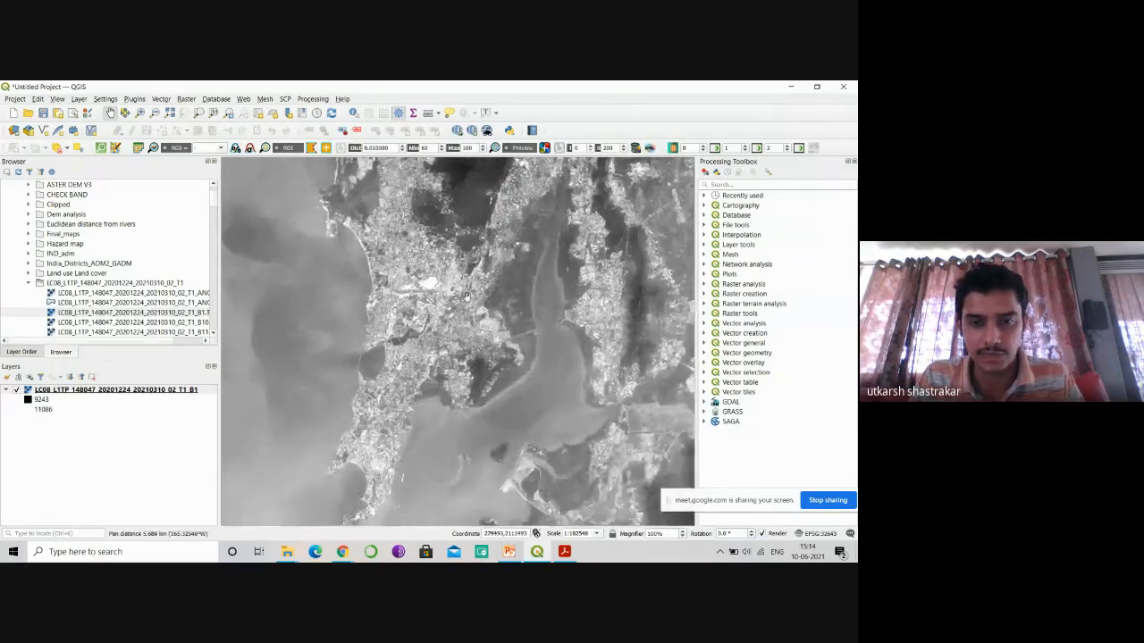
scroll(466, 295, down, 1)
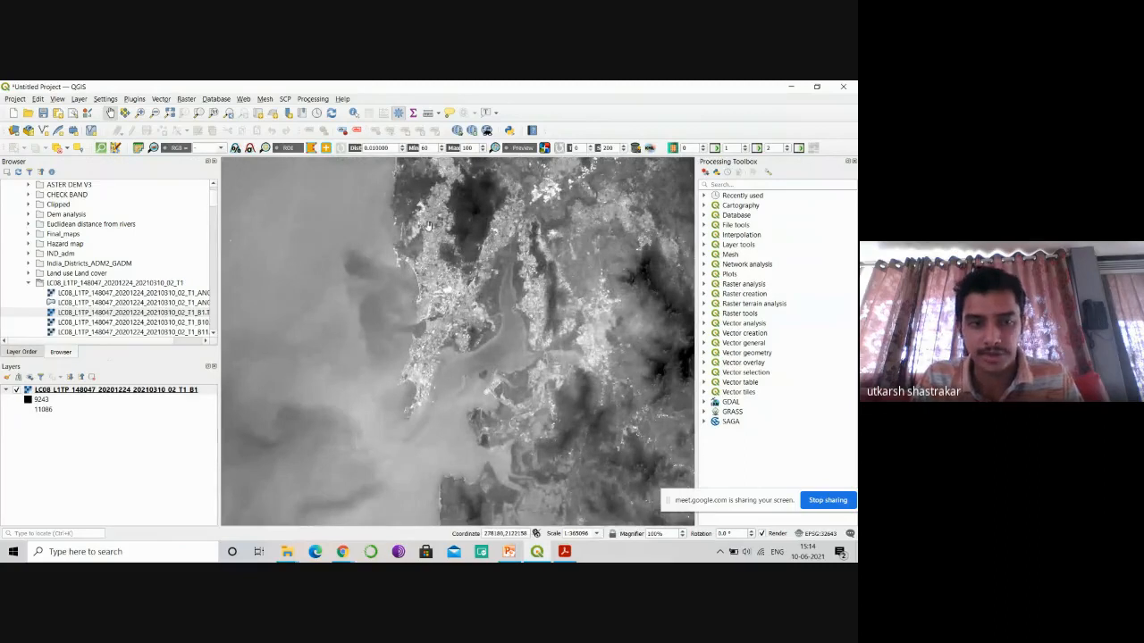
- Remove the LC08_L1TP_148047_20201224_20210310_02_T1_B1 layer from the project
right_click(53, 394)
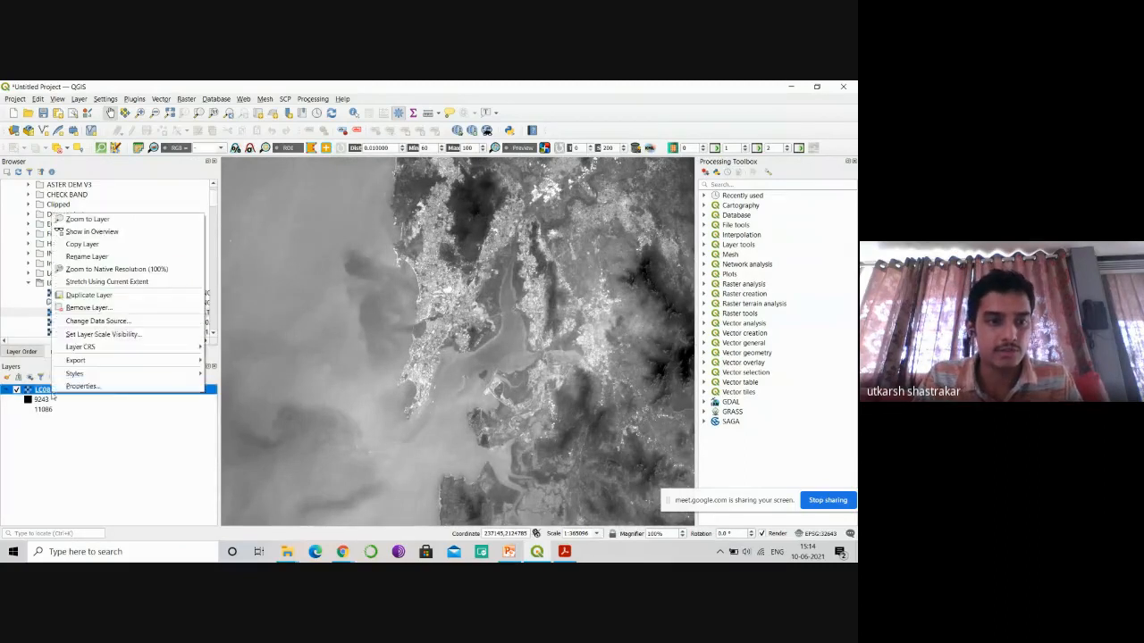
click(126, 312)
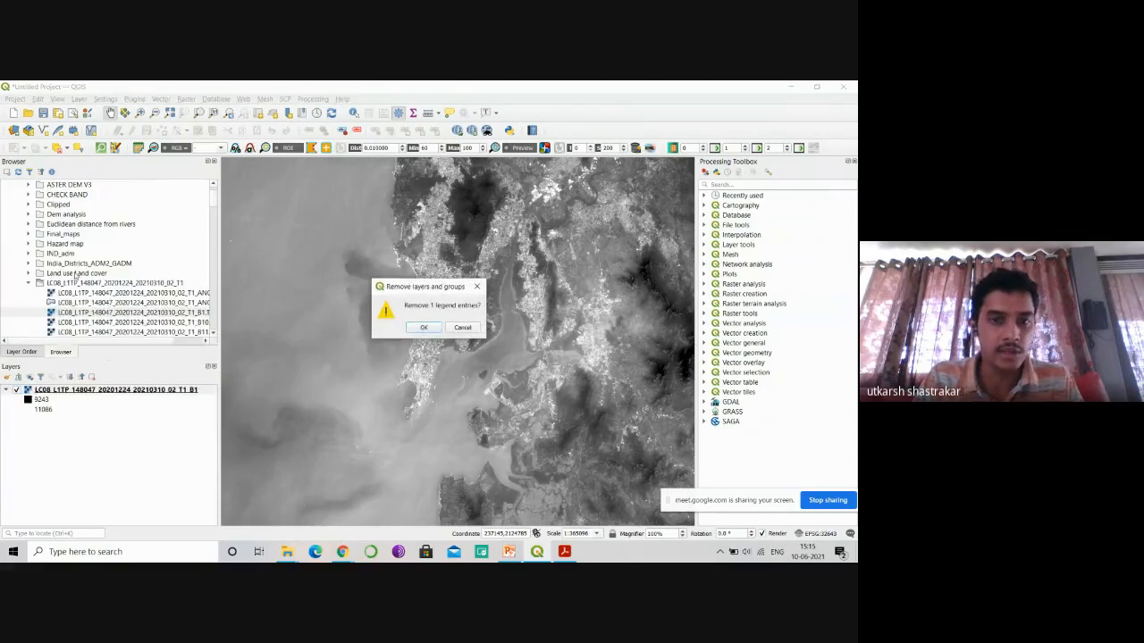
click(411, 329)
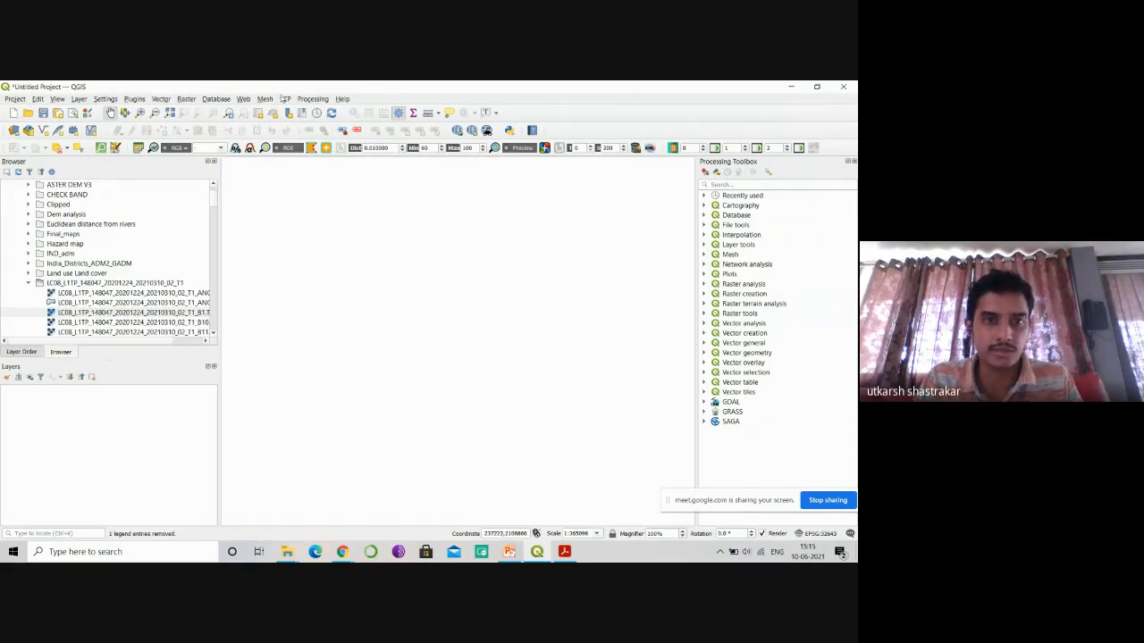
- Add the RT_clip bands B3 to B7, B10 and B11 from the reflectance folder, together with the original B1 band, to the project
click(284, 99)
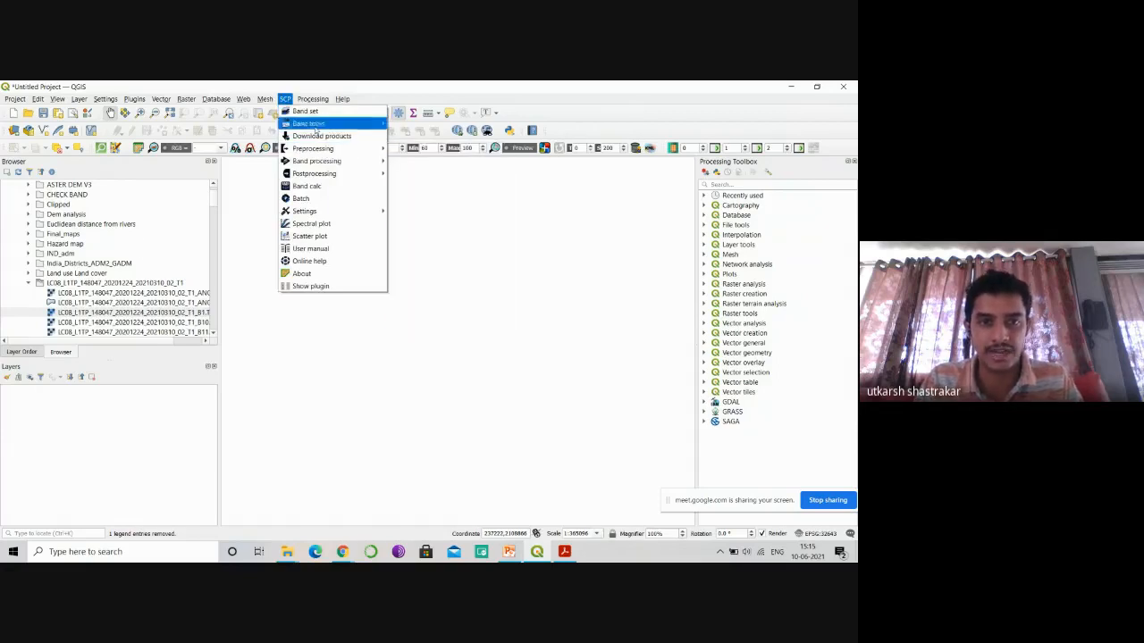
click(34, 284)
scroll(40, 281, down, 2)
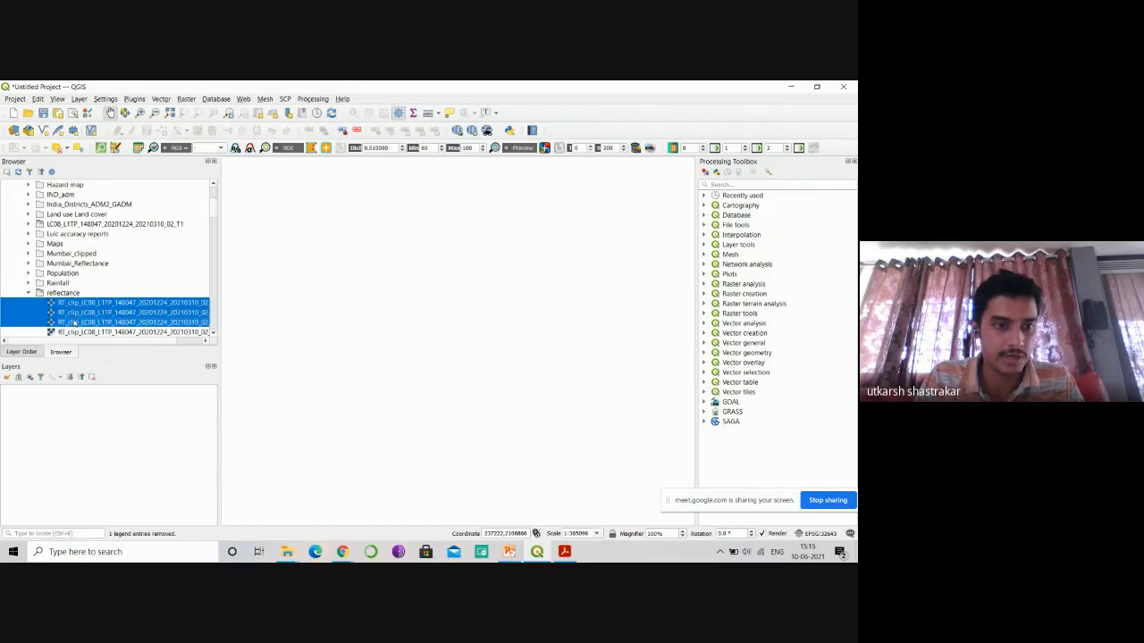
scroll(73, 319, down, 2)
drag(79, 215, 93, 202)
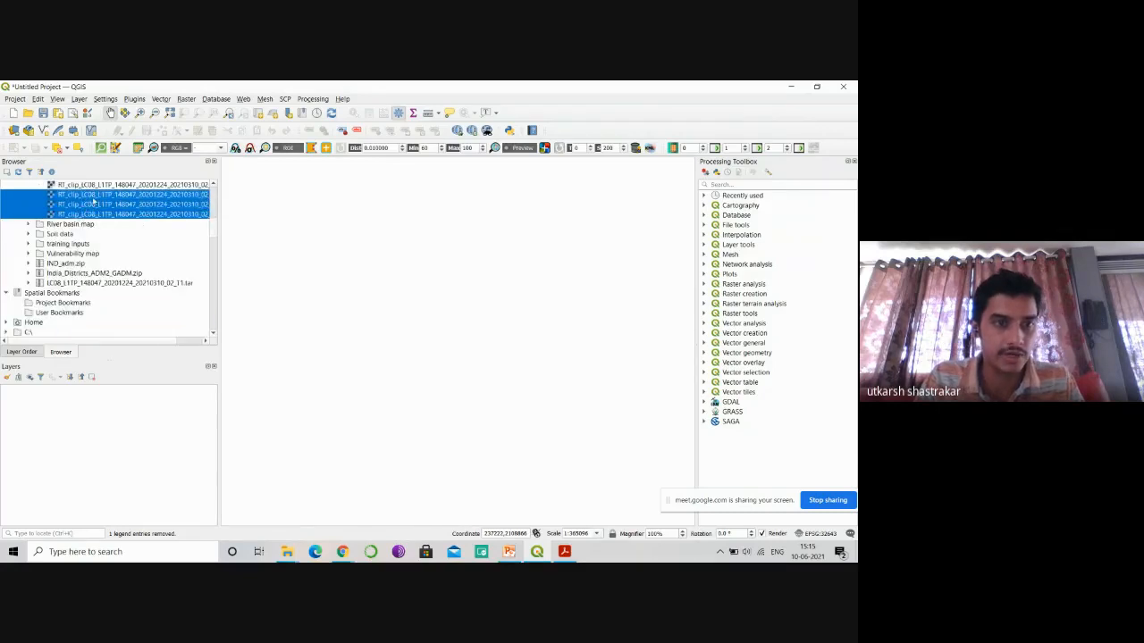
scroll(93, 214, up, 5)
ctrl+click(88, 331)
scroll(93, 324, down, 1)
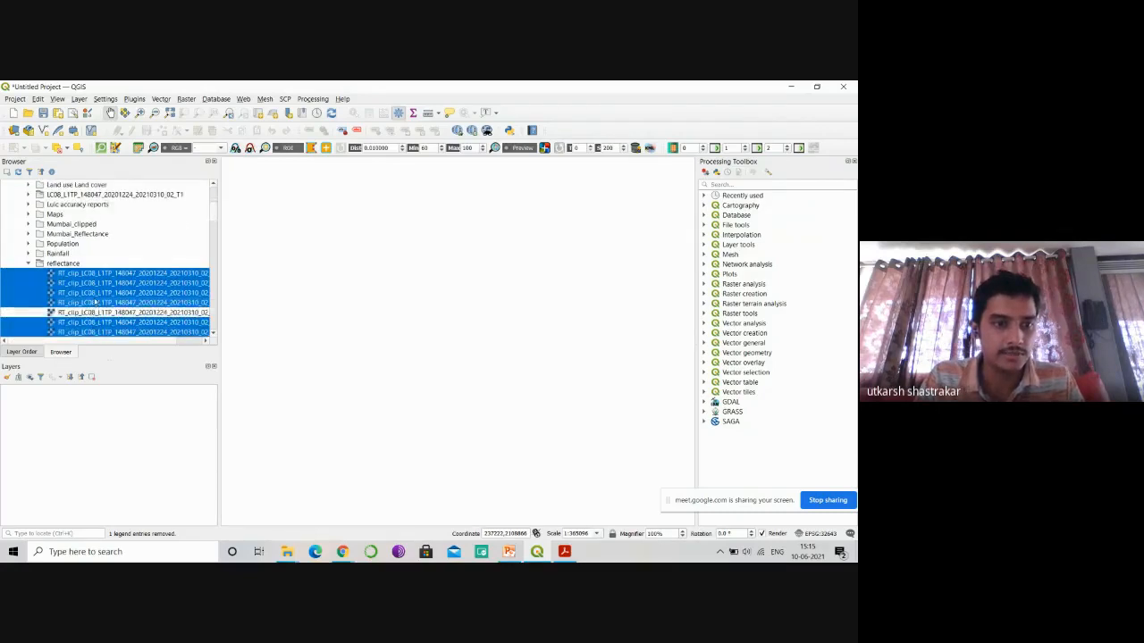
ctrl+click(96, 315)
drag(110, 293, 94, 429)
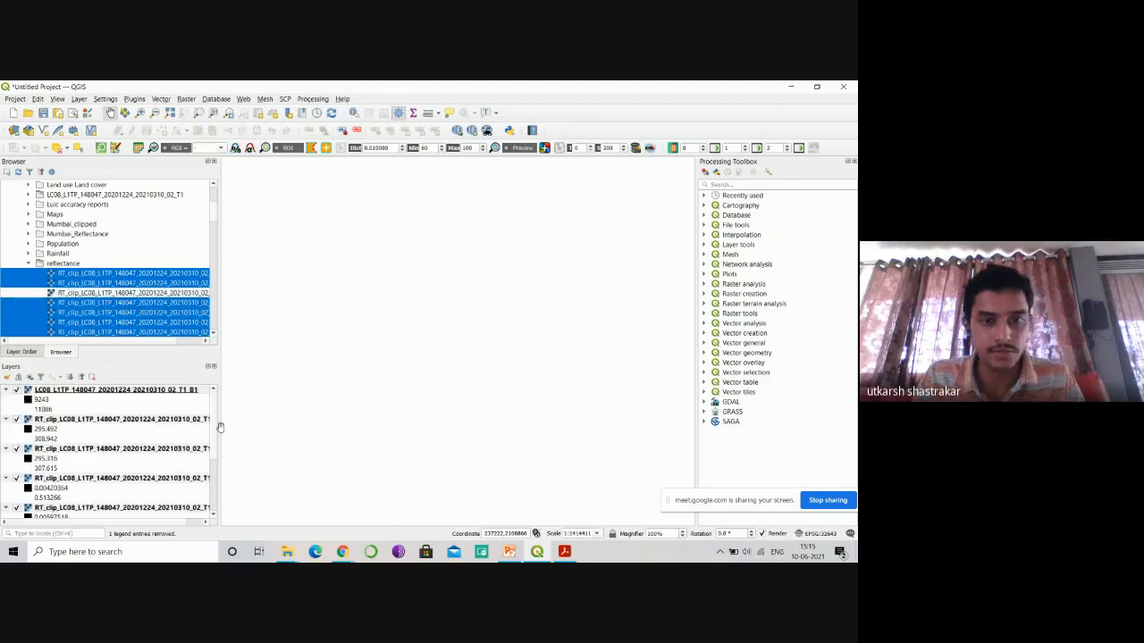
- Fill Band set 1 of the Semi-Automatic Classification Plugin with the LC08 B1 band and the RT_clip bands B3 to B7
click(284, 100)
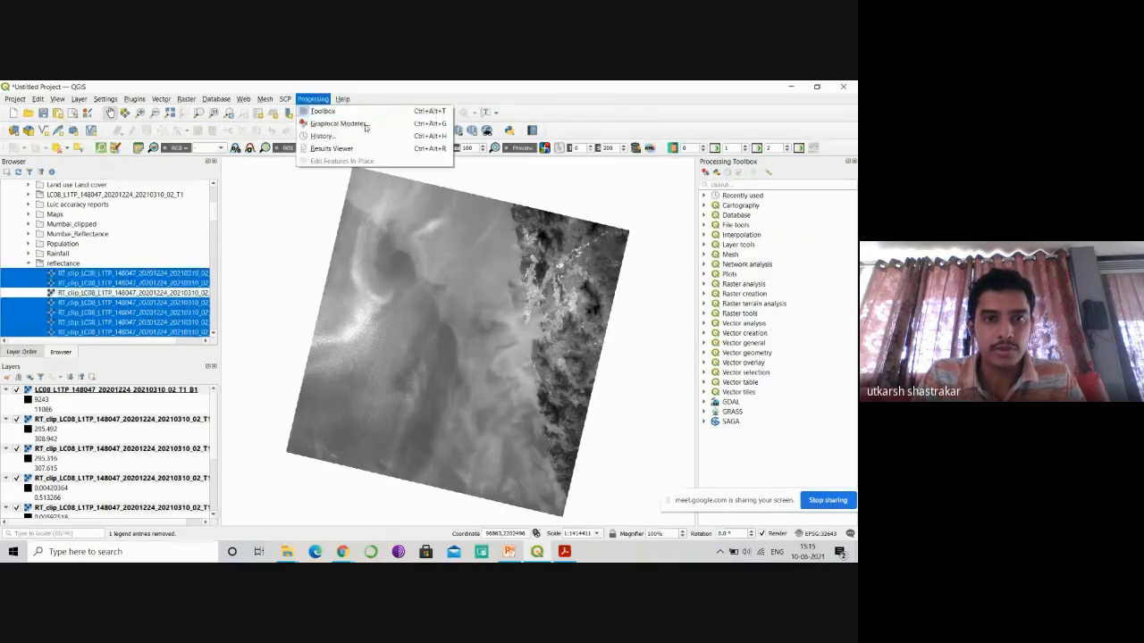
click(300, 111)
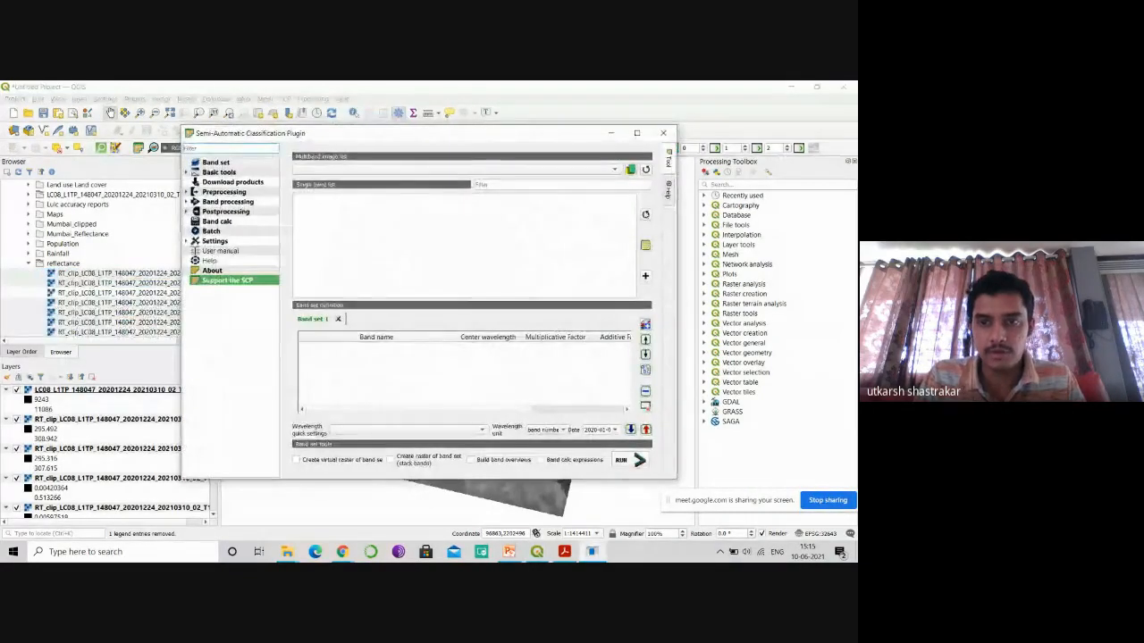
click(471, 219)
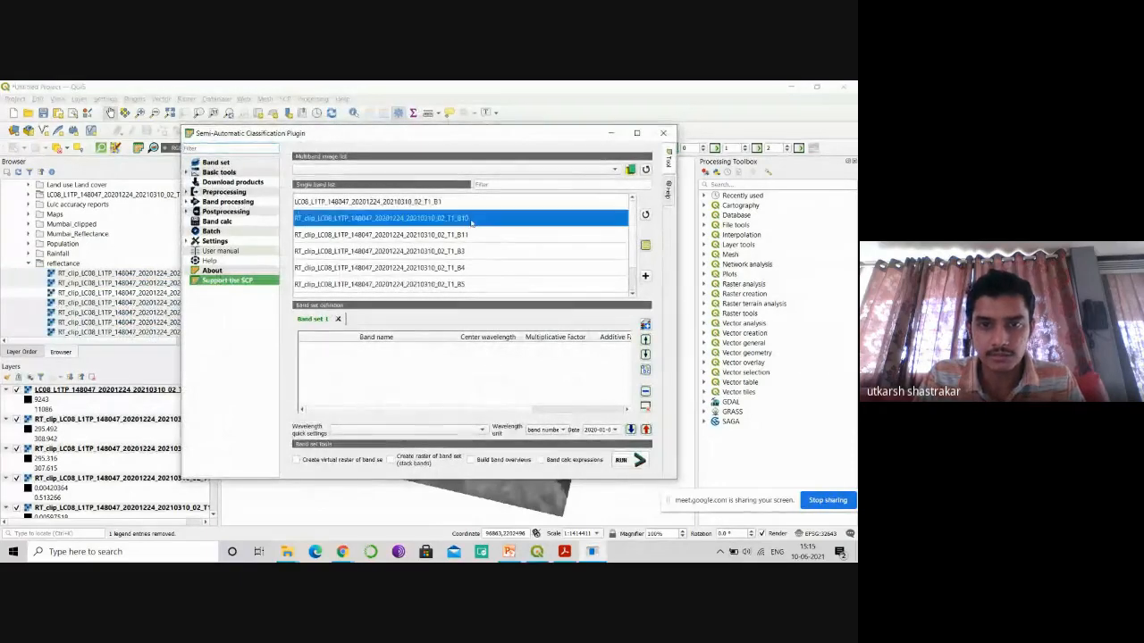
drag(462, 205, 471, 220)
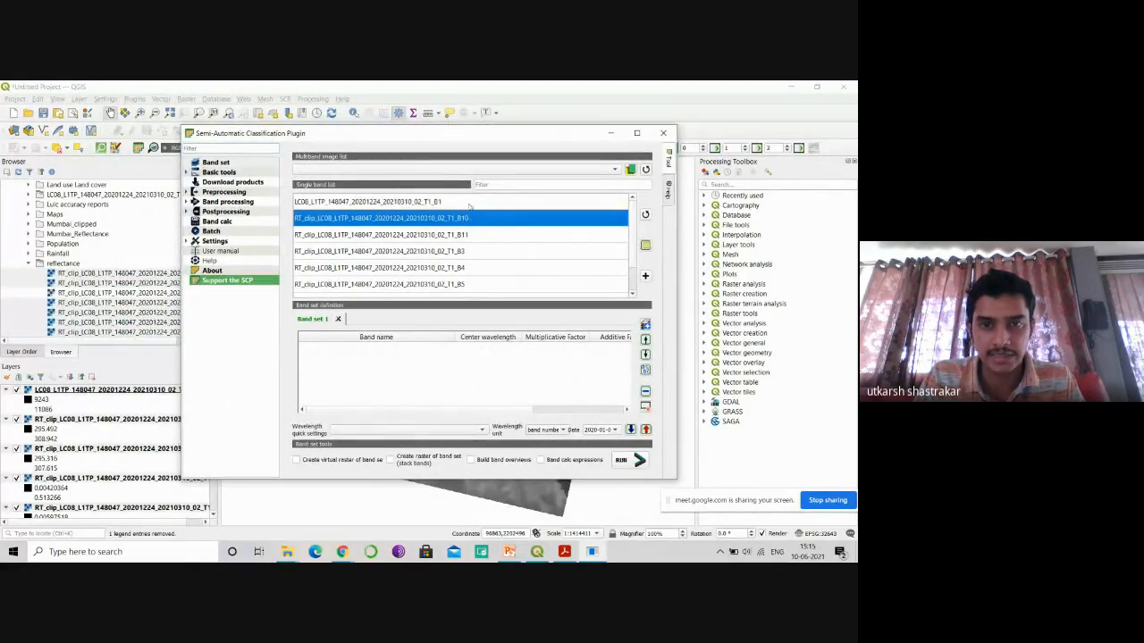
click(470, 203)
ctrl+click(469, 203)
ctrl+click(469, 203)
ctrl+click(478, 252)
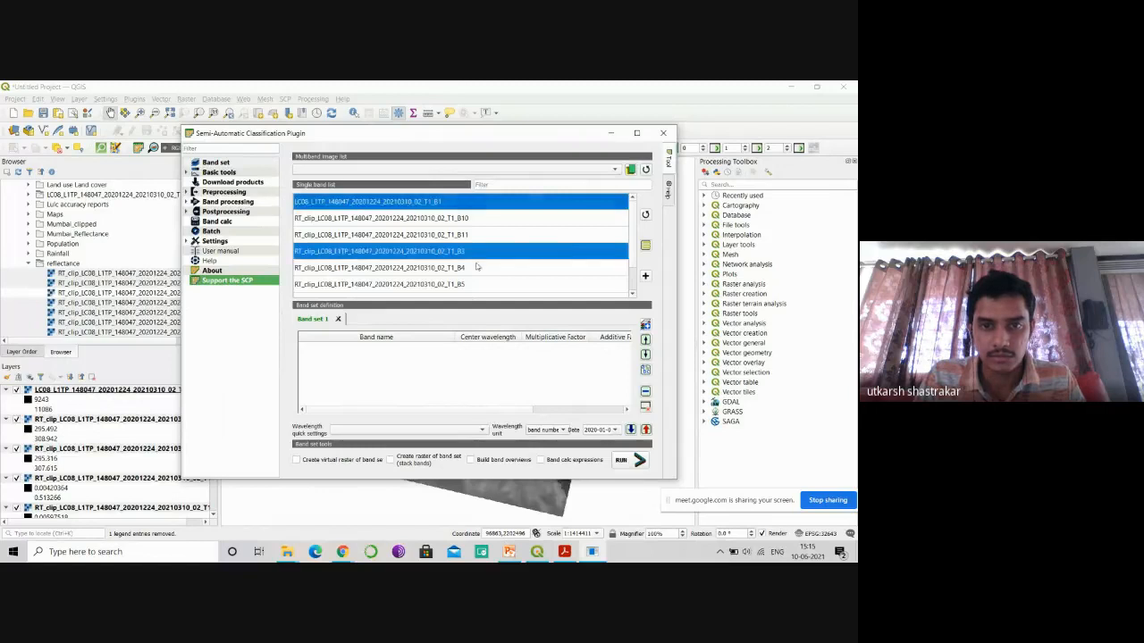
drag(476, 266, 632, 307)
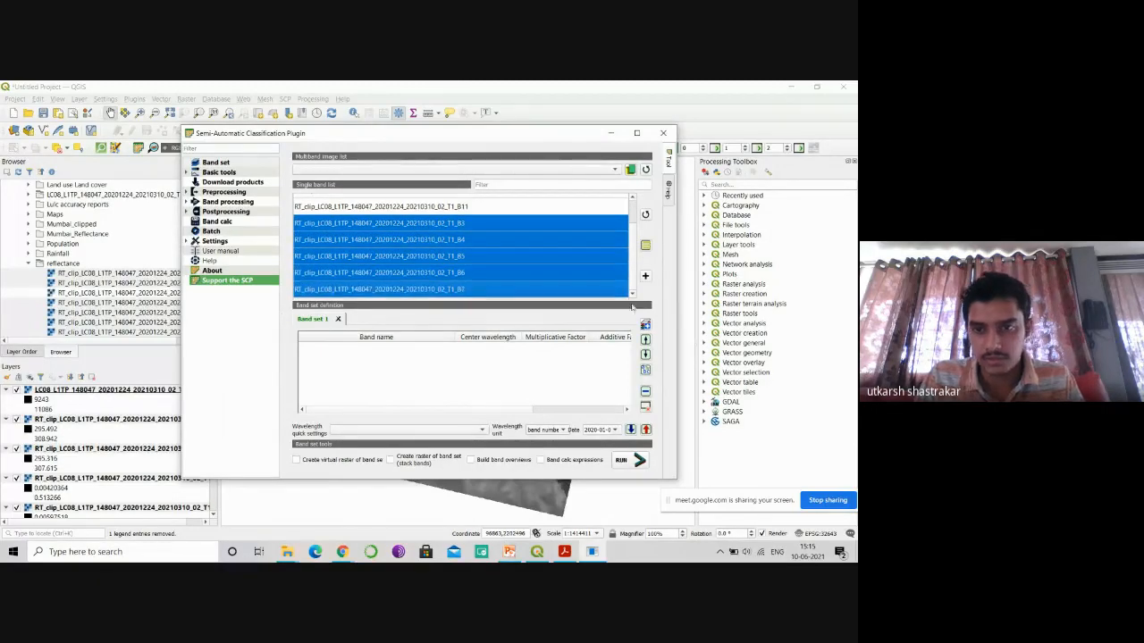
click(643, 278)
click(638, 461)
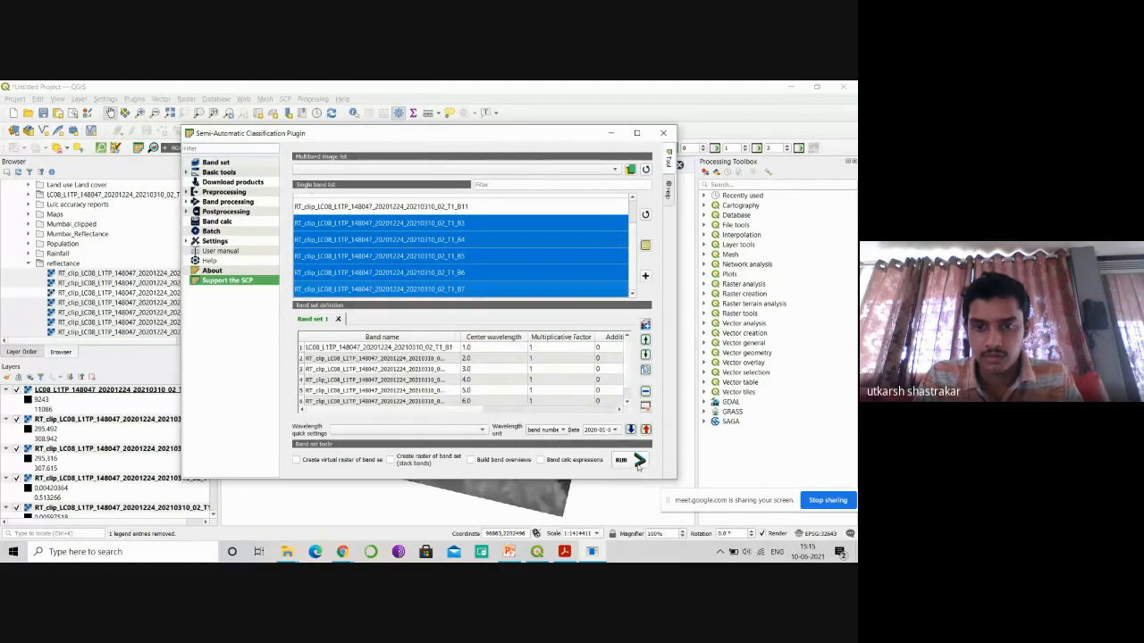
click(452, 502)
- Display the band set as an RGB composite, trying 4-3-2 and 546 before settling on 564
drag(447, 253, 434, 462)
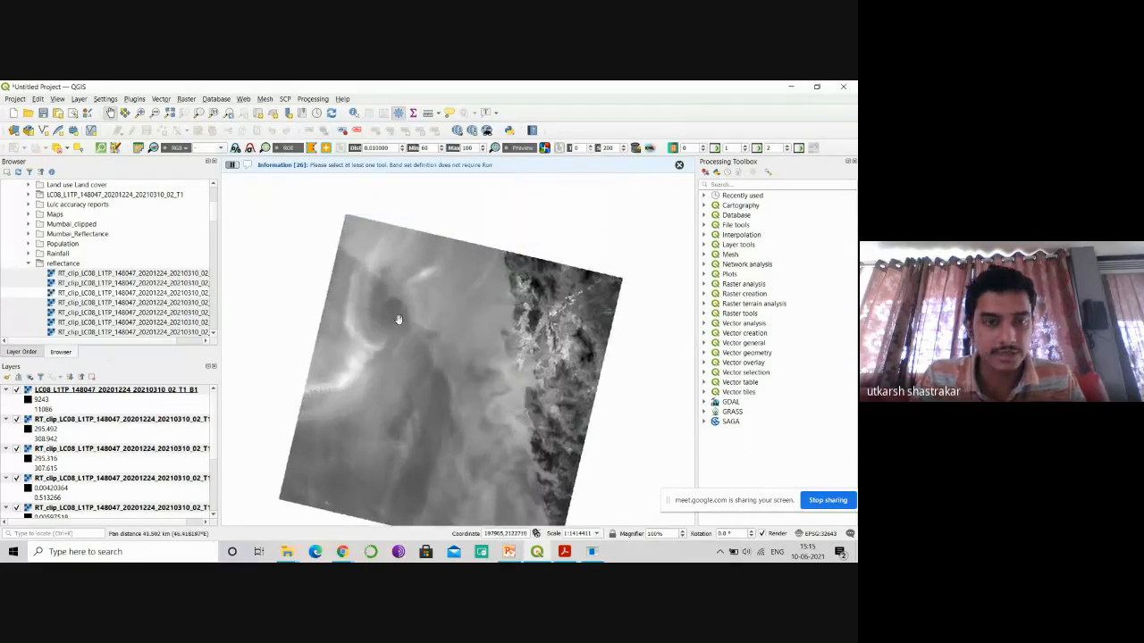
drag(384, 314, 354, 282)
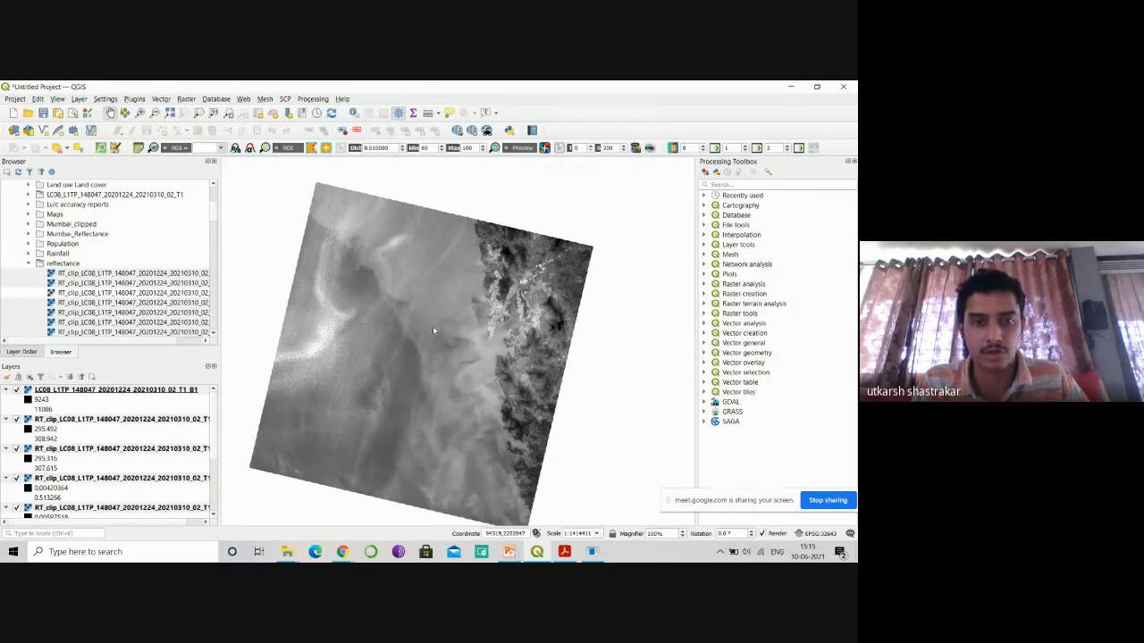
drag(432, 333, 406, 319)
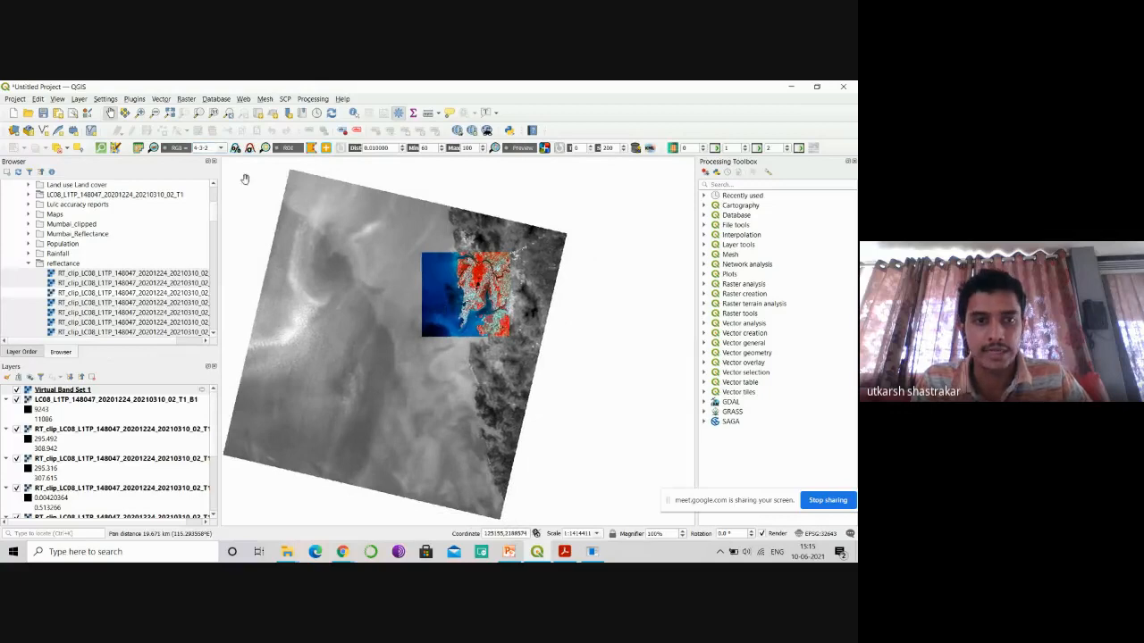
click(221, 148)
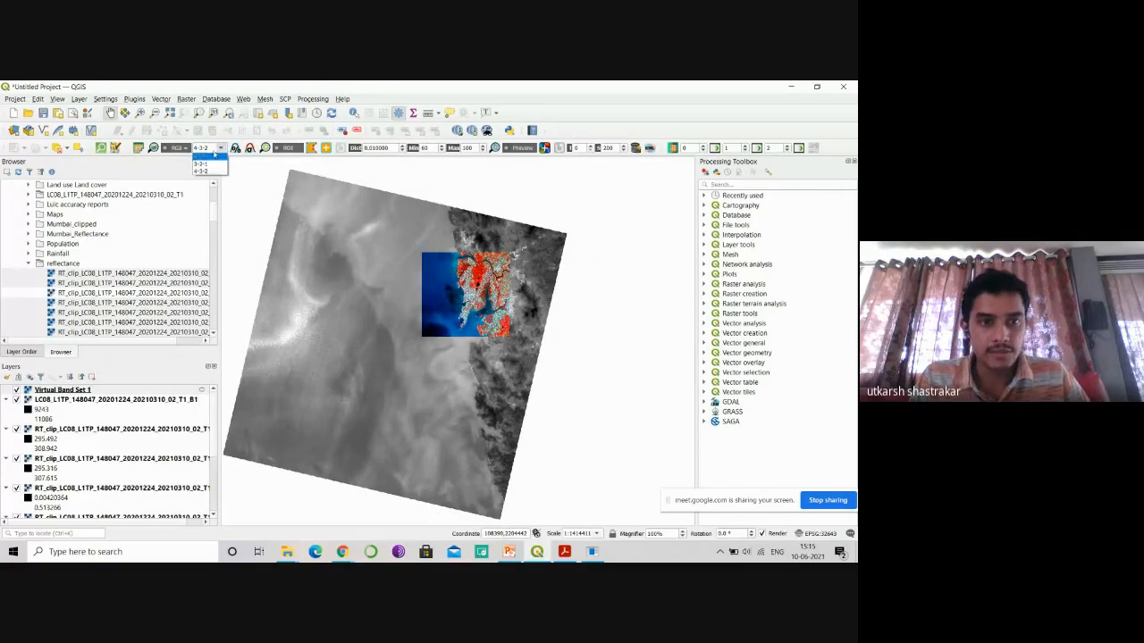
click(210, 148)
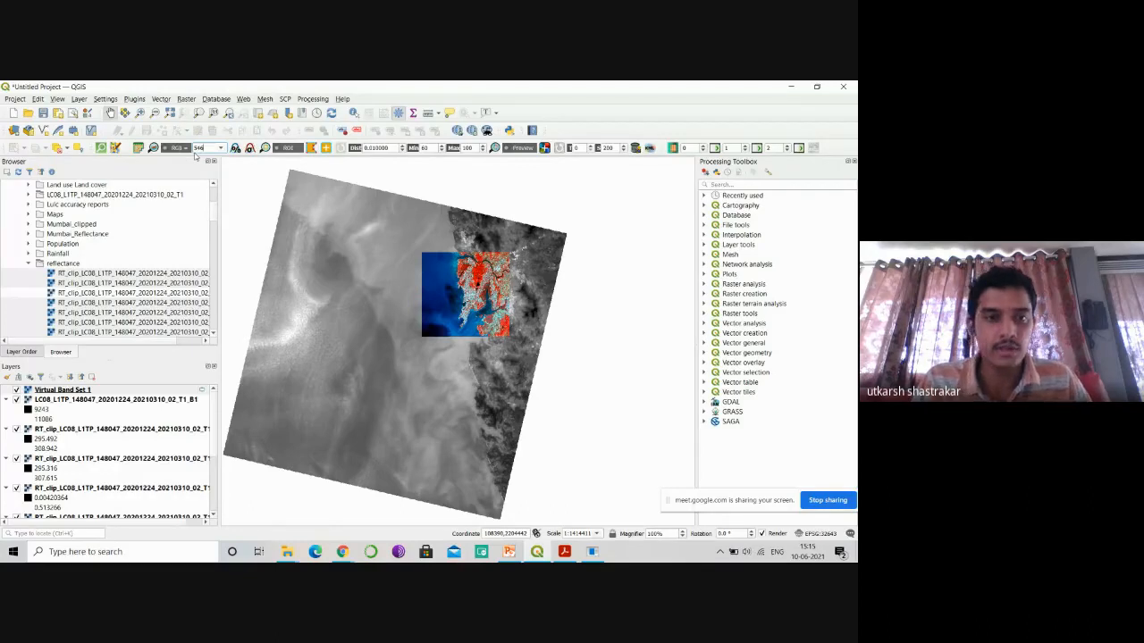
key(Return)
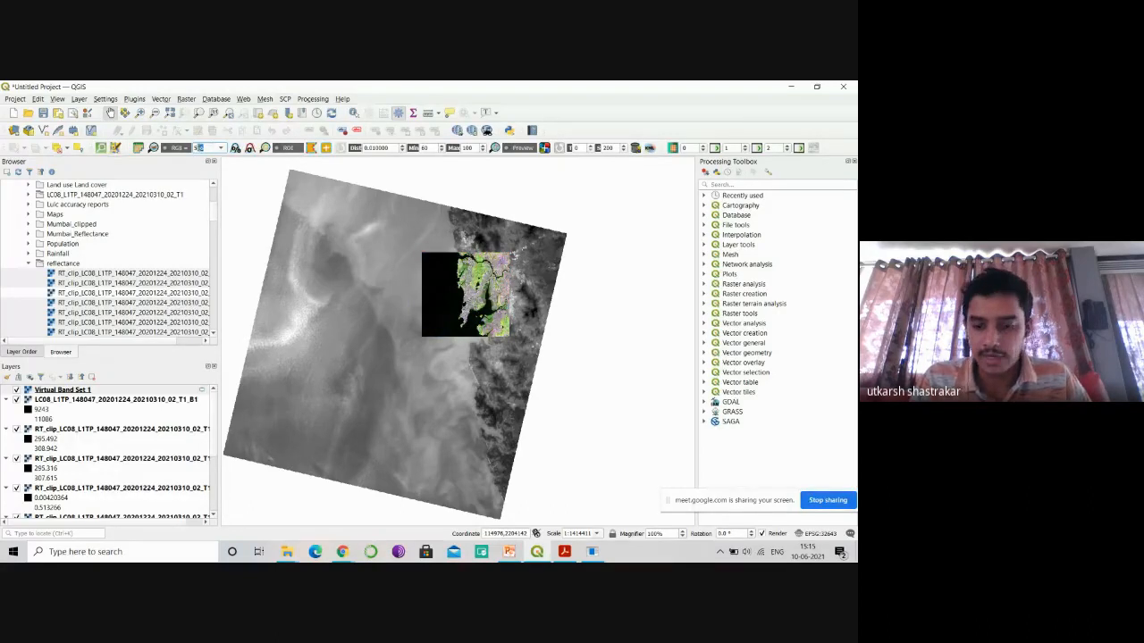
text(64)
key(Return)
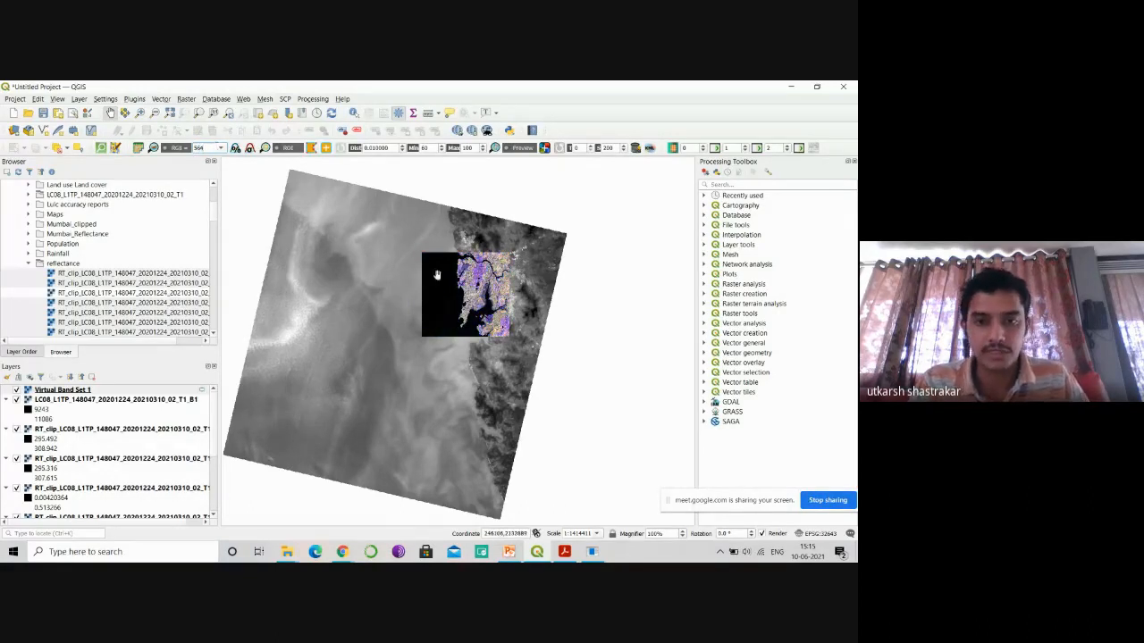
- Draw a temporary four-sided ROI polygon over the wide water area at the mouth of the creek
scroll(463, 290, up, 2)
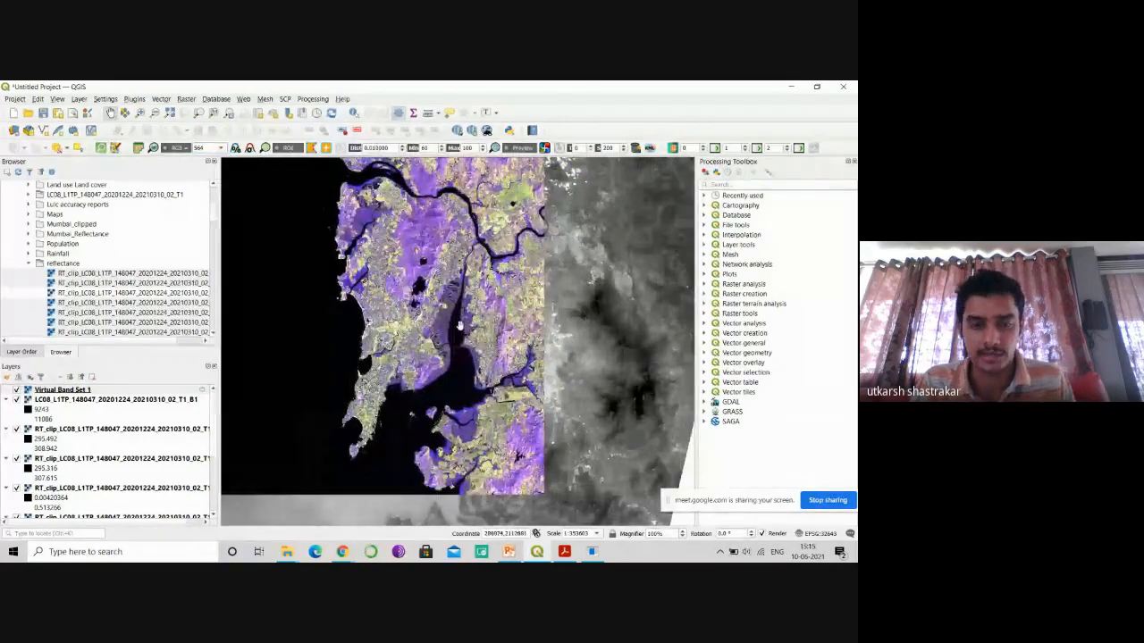
scroll(435, 297, up, 2)
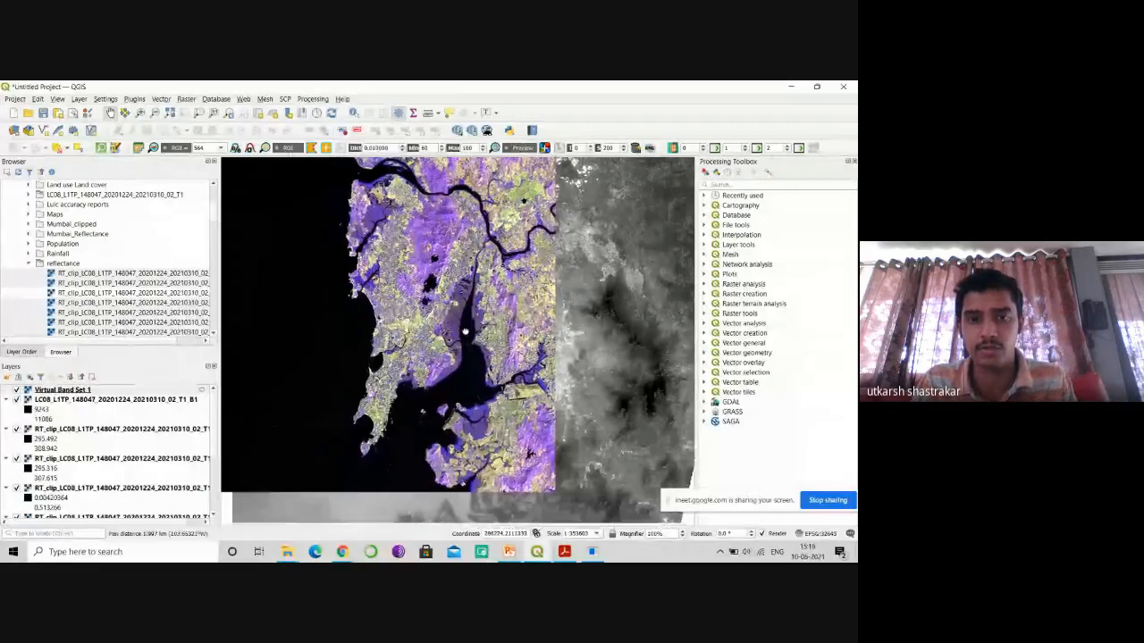
scroll(432, 298, down, 1)
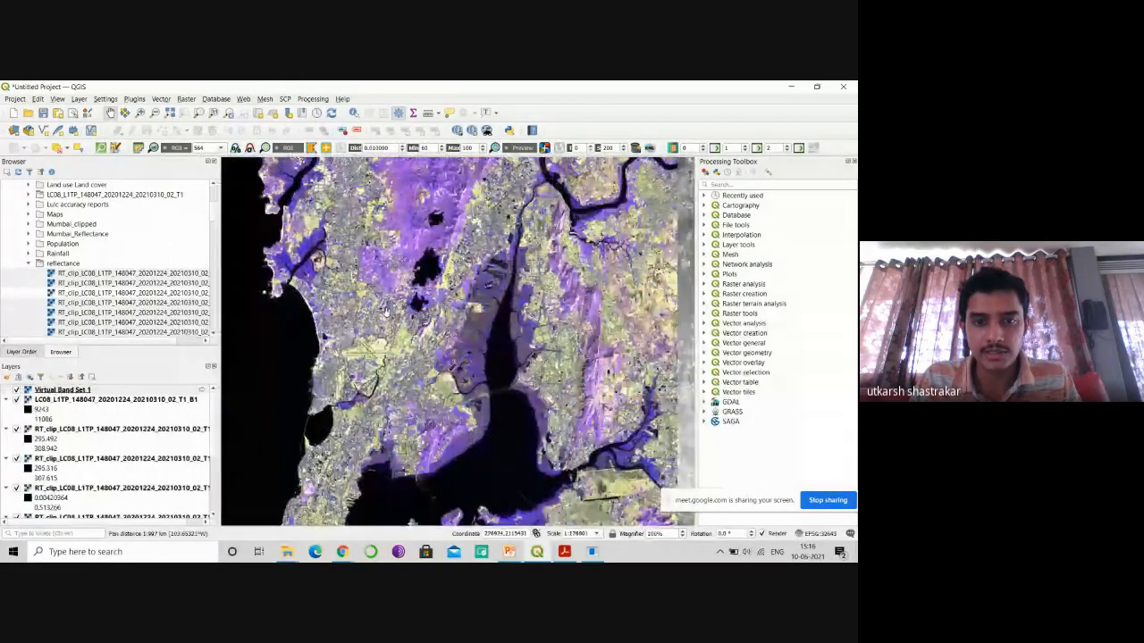
drag(409, 335, 425, 281)
drag(505, 247, 428, 267)
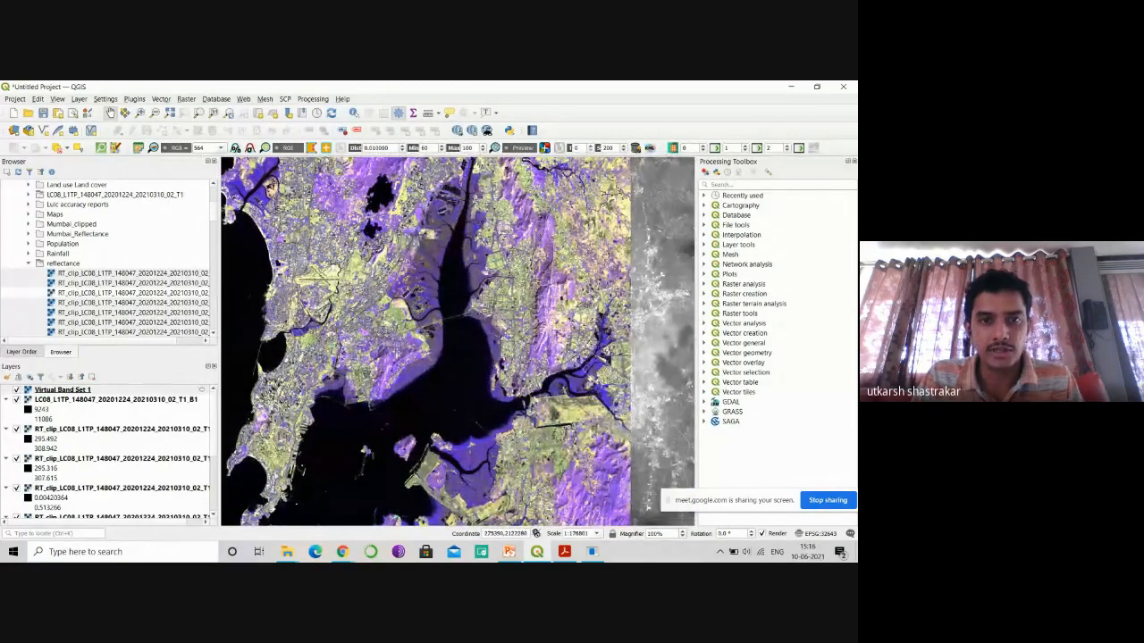
click(454, 355)
click(478, 383)
right_click(467, 401)
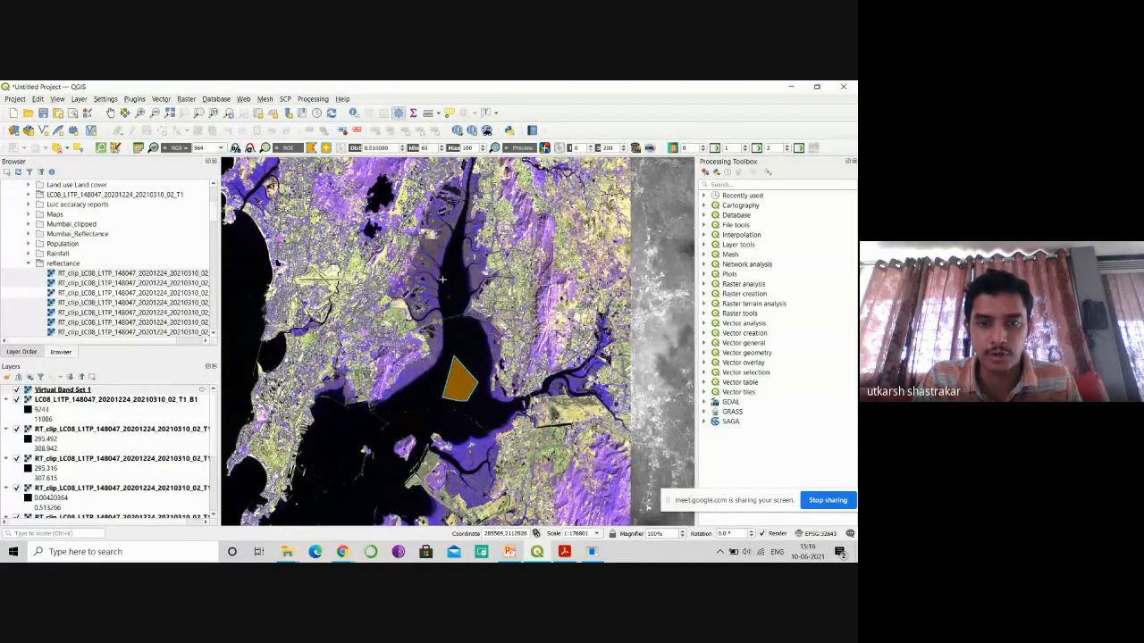
- Draw a new four-sided ROI polygon over the narrower stretch of water just north of the first one
click(448, 272)
click(463, 285)
click(467, 302)
right_click(453, 306)
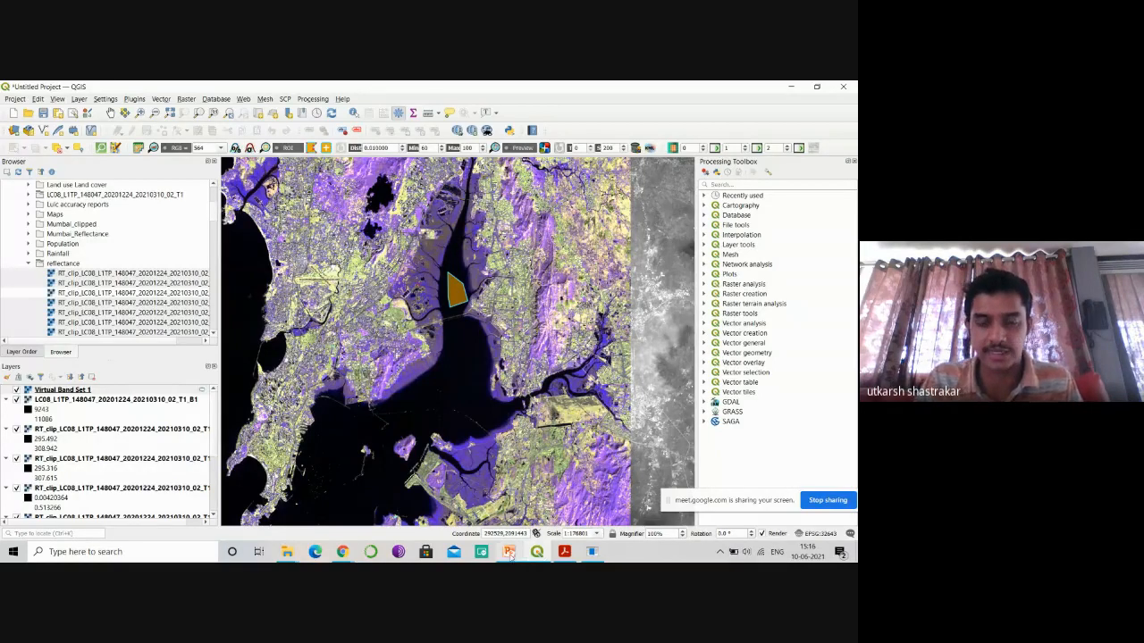
- Switch to the ESMP_Presentataion_group 11_corrected presentation in PowerPoint
mouse_move(509, 554)
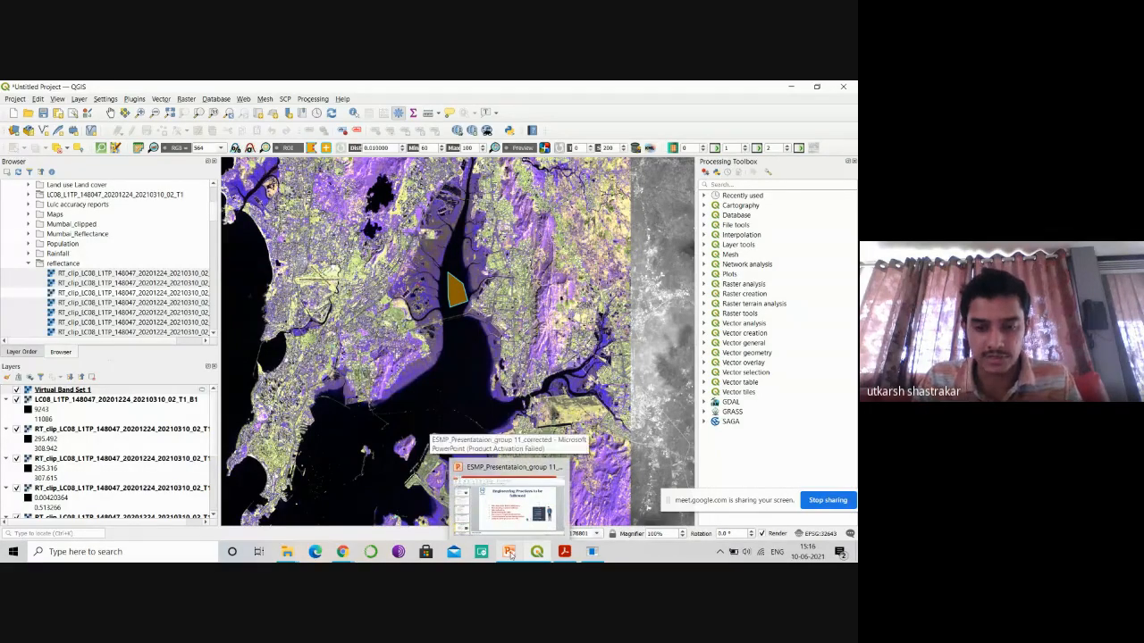
click(509, 554)
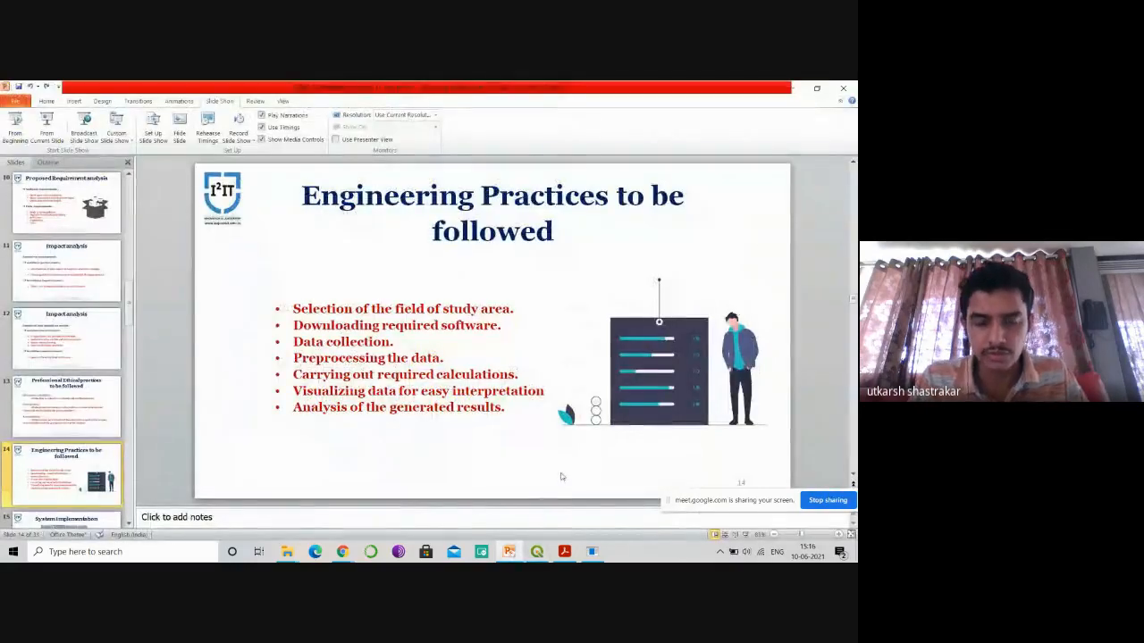